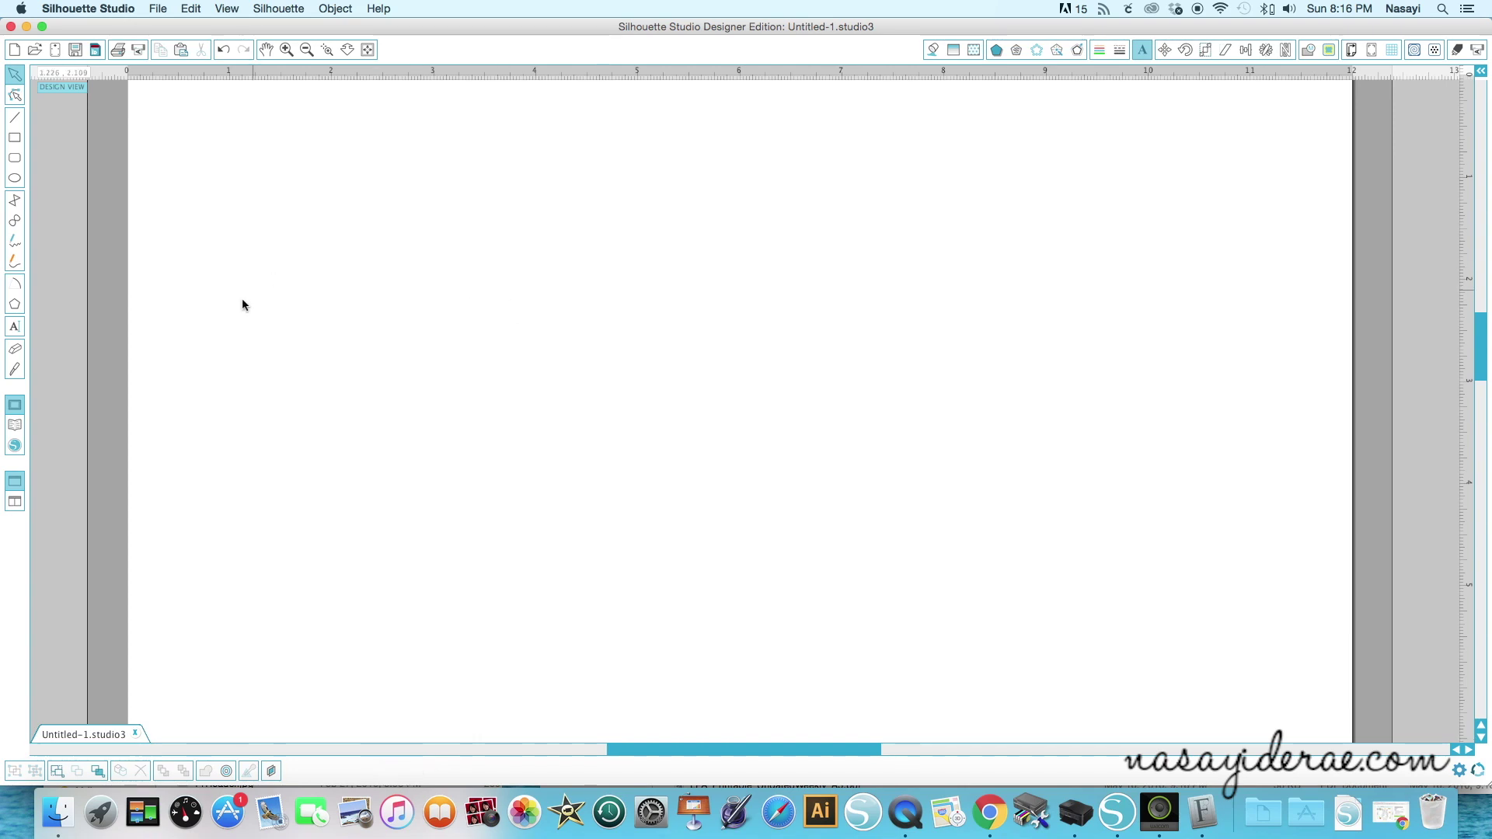
Choose the Text tool so the Text Style panel shows Arial at 72 pt.
{"action": "left_click", "coordinate": [14, 326]}
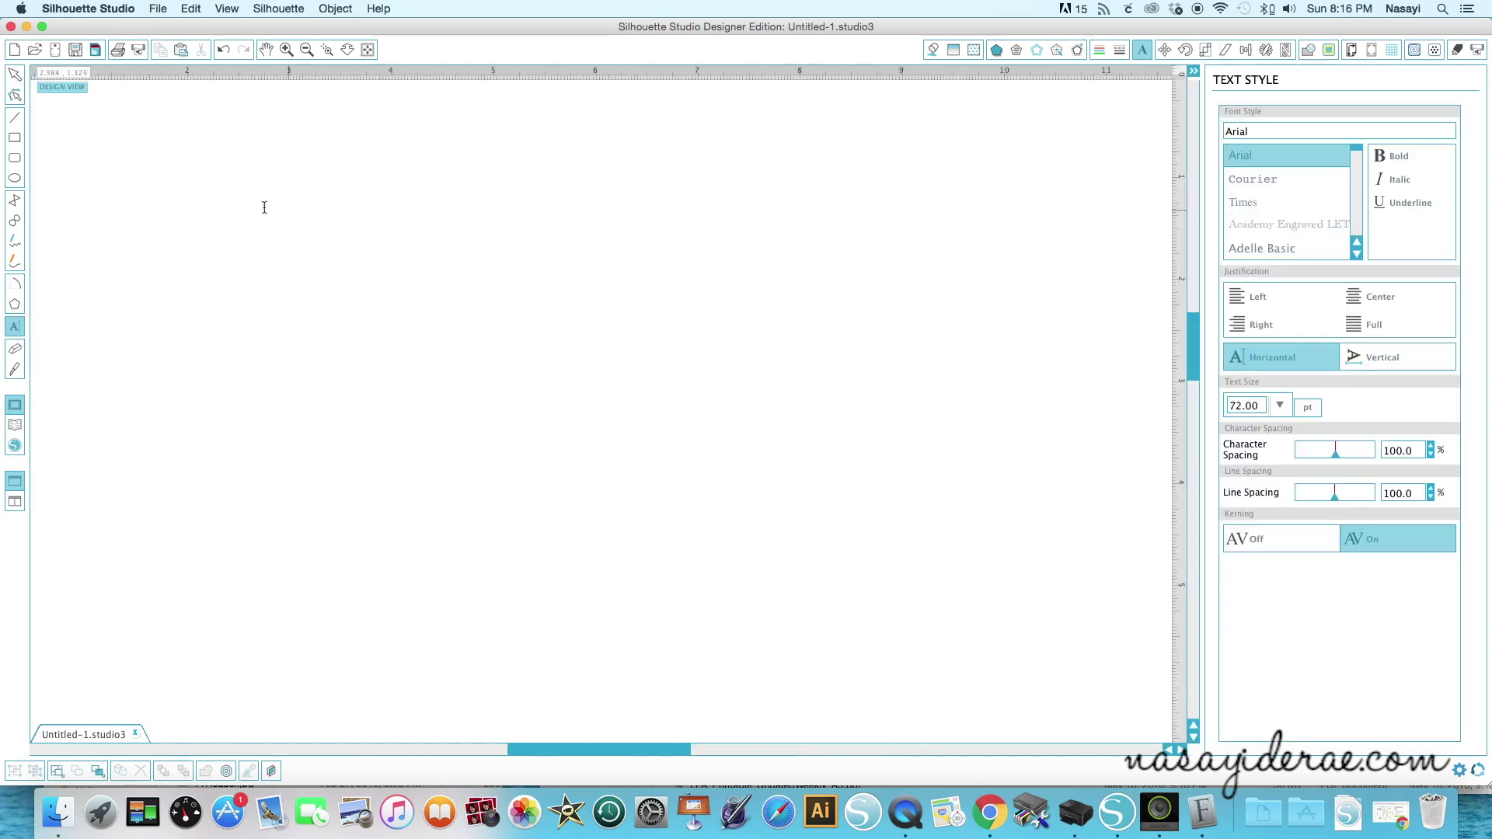
Enter 'Mrs.' on one line and the surname on a second line, then select all the text.
{"action": "left_click_drag", "start_coordinate": [583, 754], "coordinate": [538, 755]}
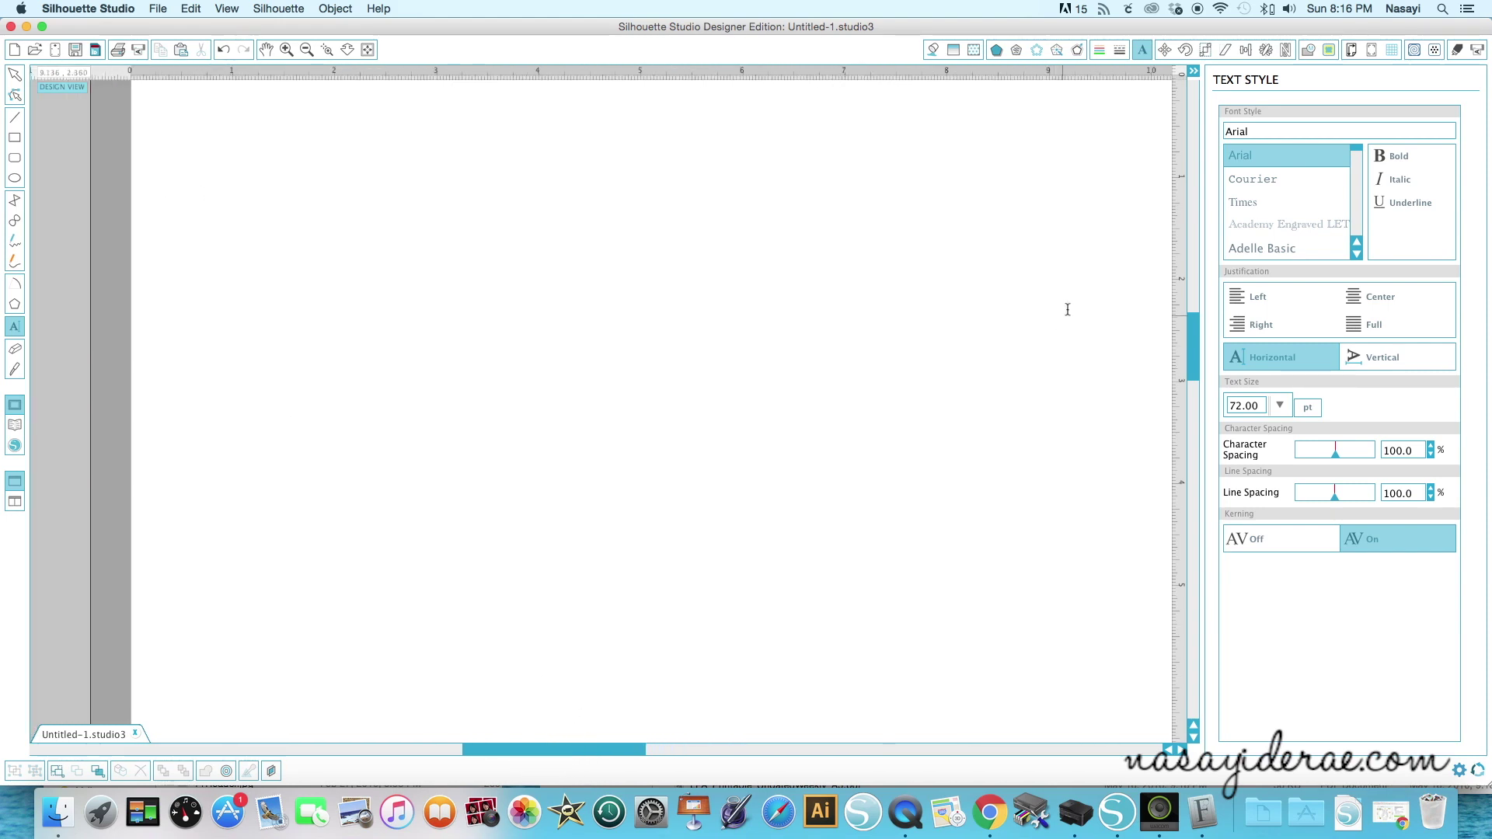
{"action": "left_click_drag", "start_coordinate": [1193, 325], "coordinate": [1192, 313]}
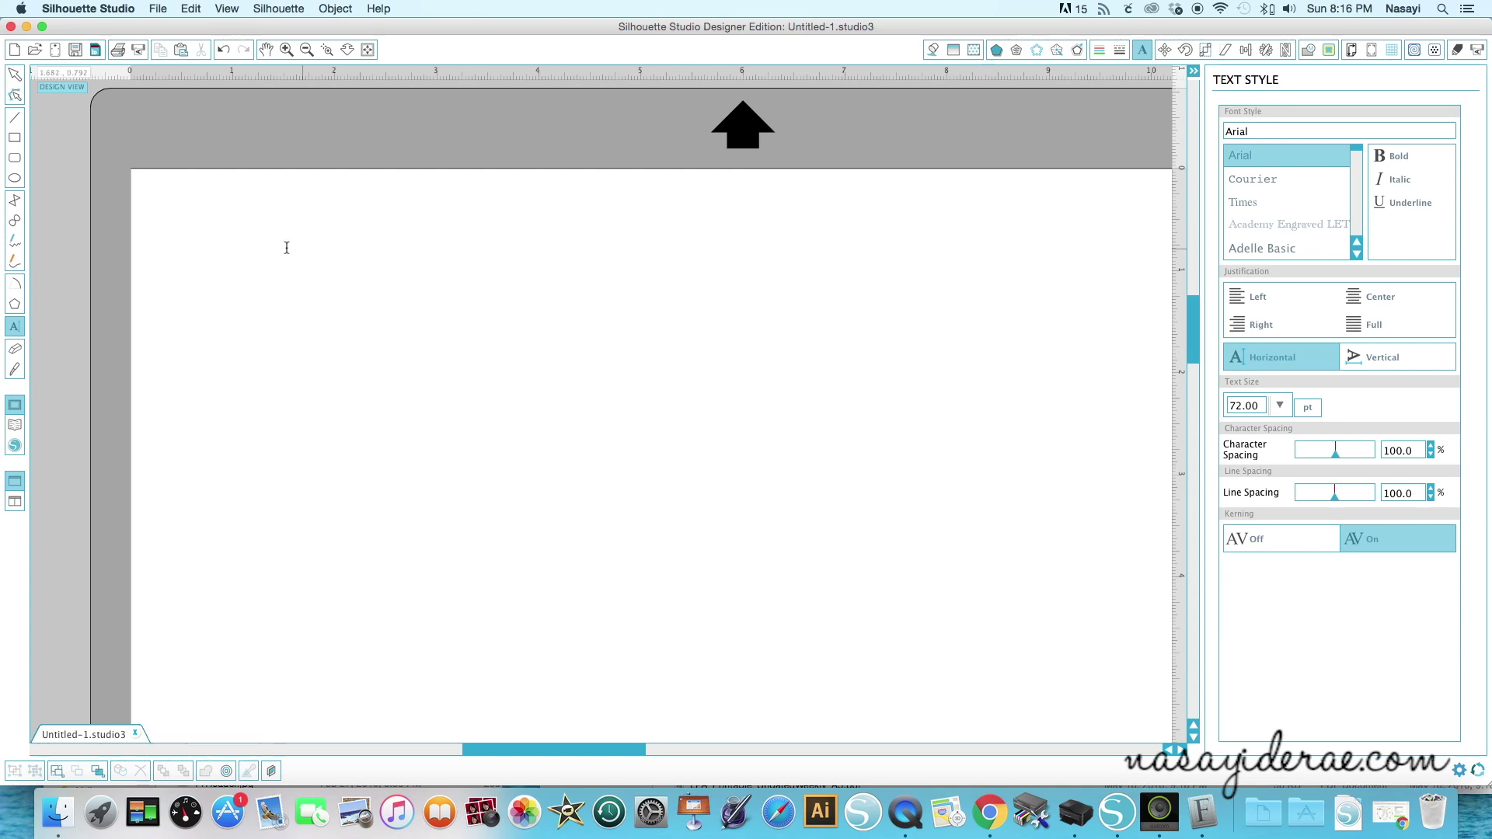
{"action": "left_click", "coordinate": [243, 300]}
{"action": "type", "text": "Mr"}
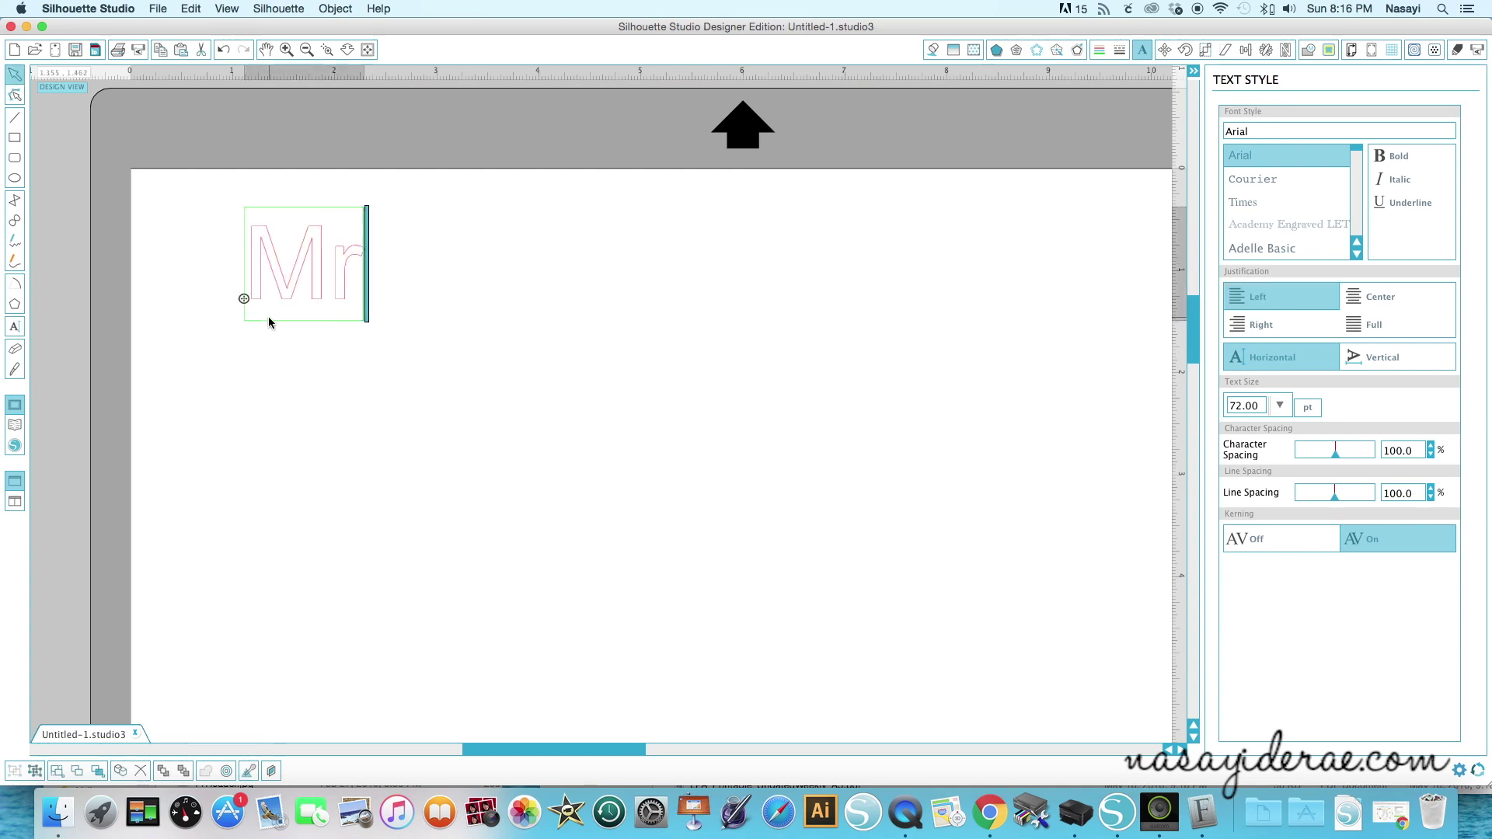
{"action": "type", "text": "s."}
{"action": "key", "text": "Return"}
{"action": "type", "text": "M"}
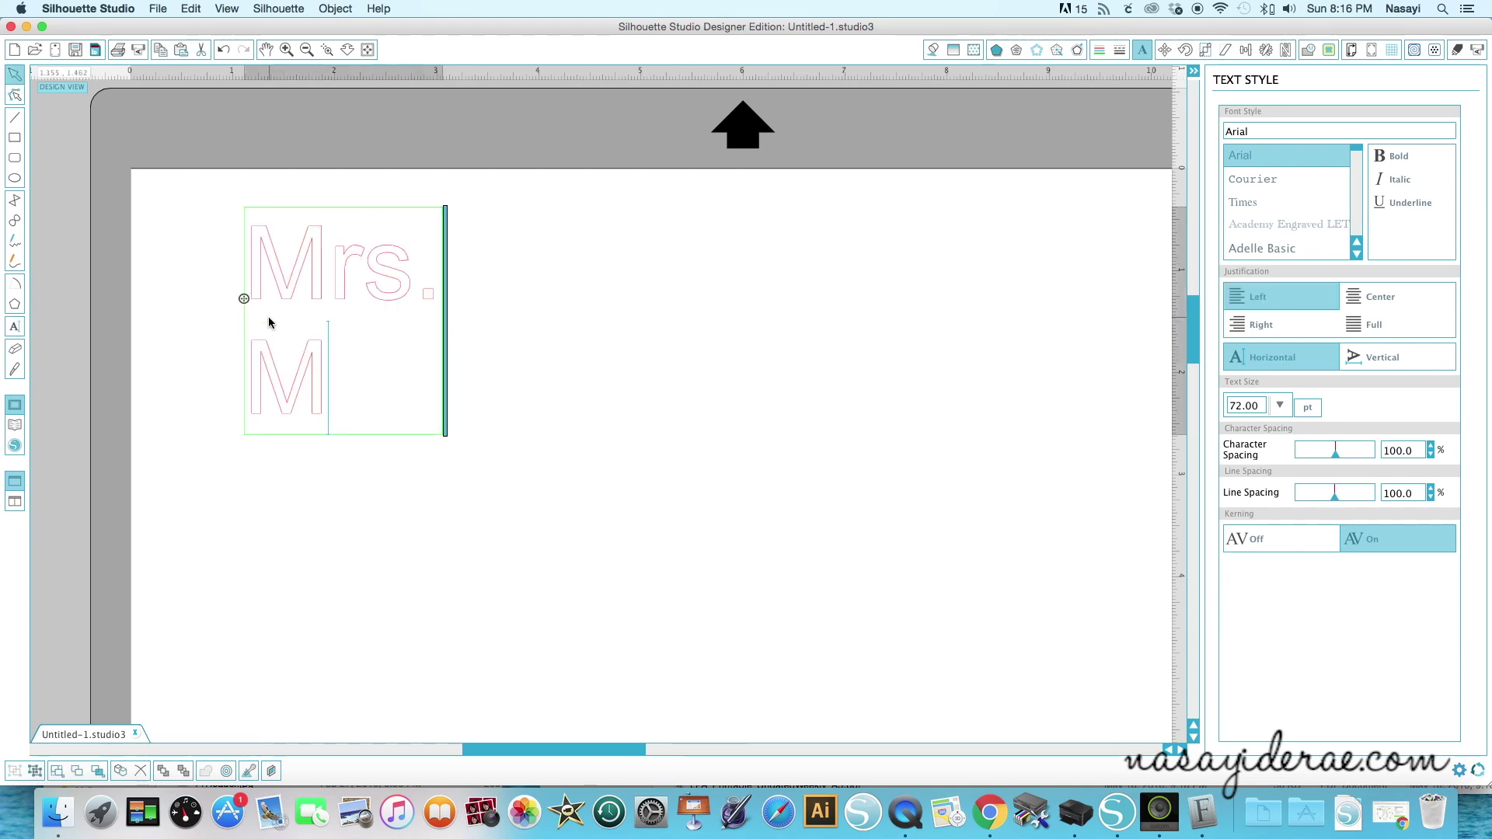
{"action": "type", "text": "alav"}
{"action": "key", "text": "BackSpace"}
{"action": "type", "text": "ave"}
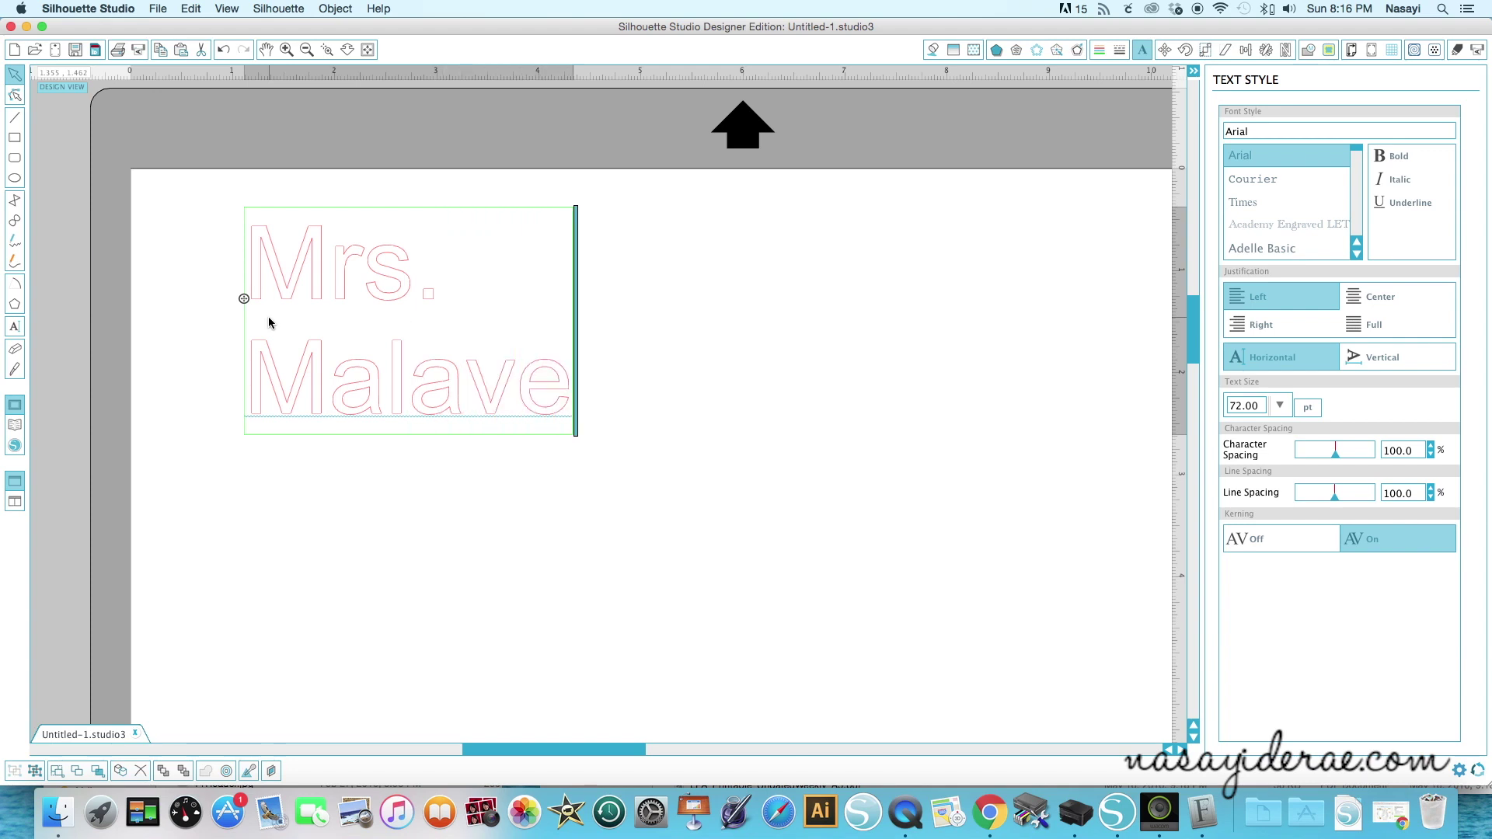
{"action": "left_click", "coordinate": [565, 393]}
{"action": "left_click_drag", "start_coordinate": [565, 392], "coordinate": [250, 300]}
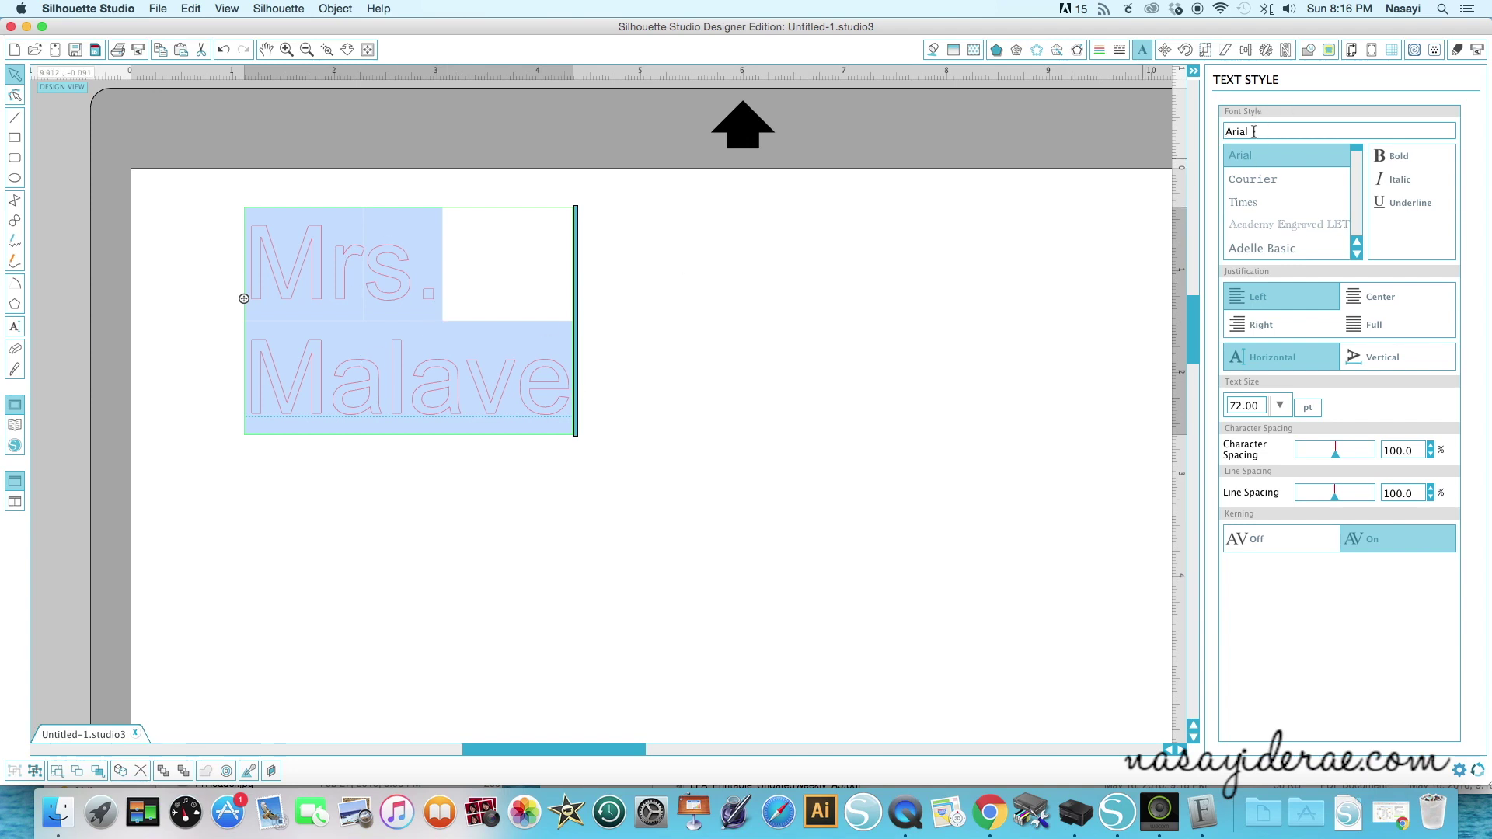
Change the name text's font to Magnolia Sky.
{"action": "left_click_drag", "start_coordinate": [1253, 131], "coordinate": [1206, 126]}
{"action": "type", "text": "mA Sexy"}
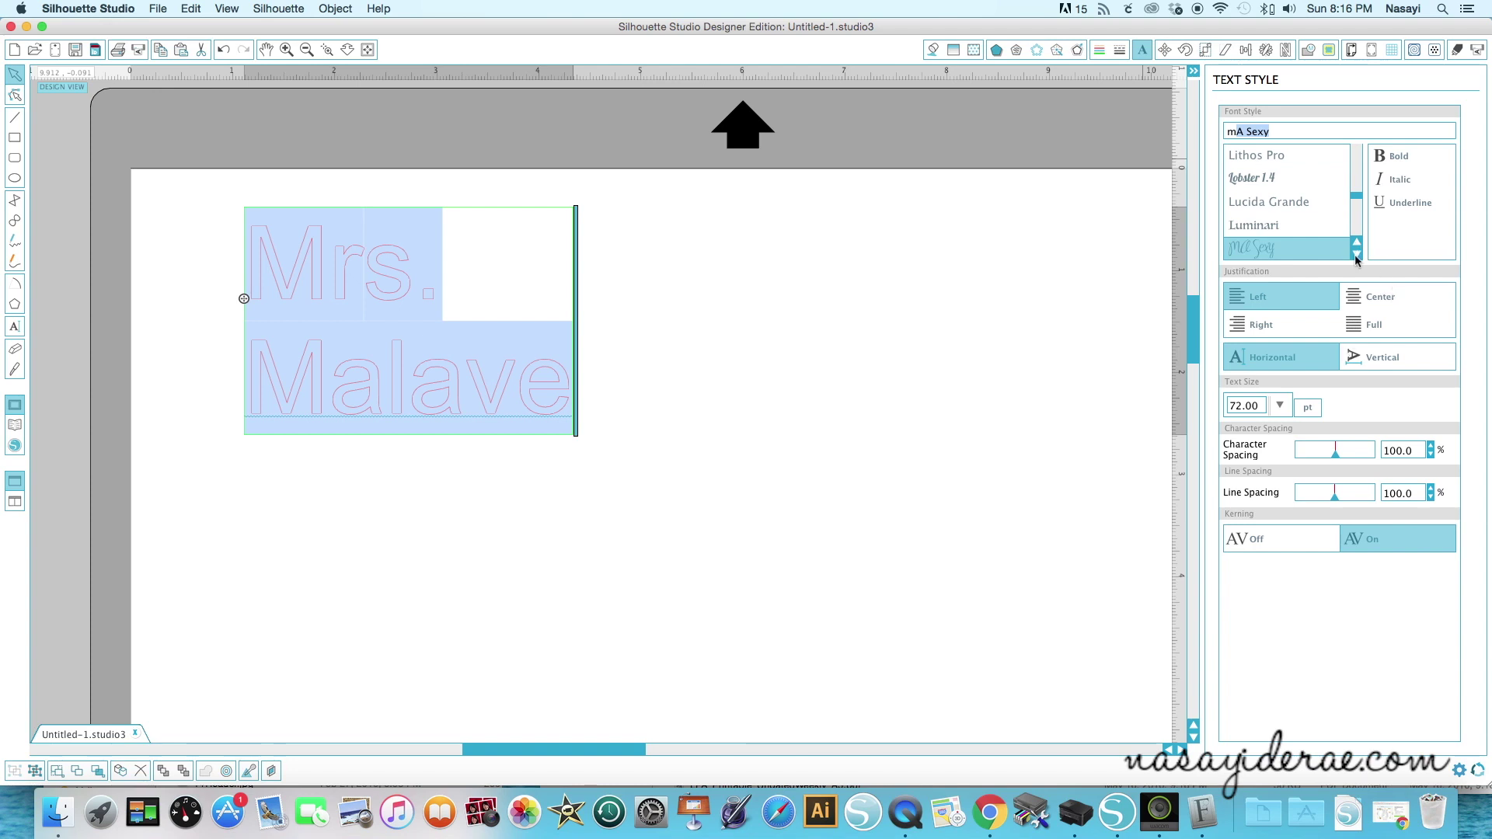
{"action": "left_click", "coordinate": [1356, 255]}
{"action": "left_click", "coordinate": [1326, 253]}
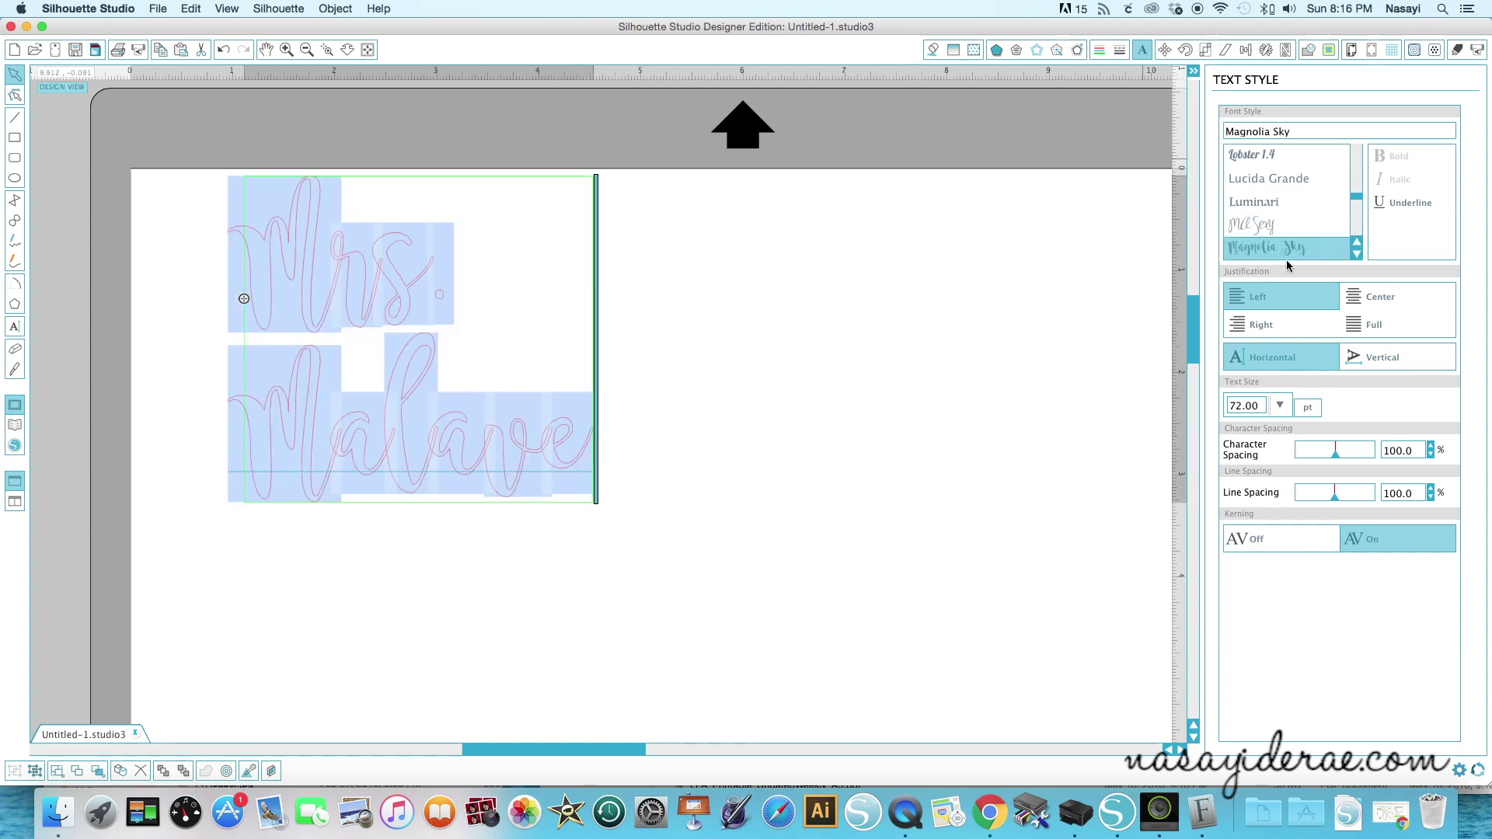
Shift the cursive name slightly left and down, then select it.
{"action": "left_click", "coordinate": [865, 350]}
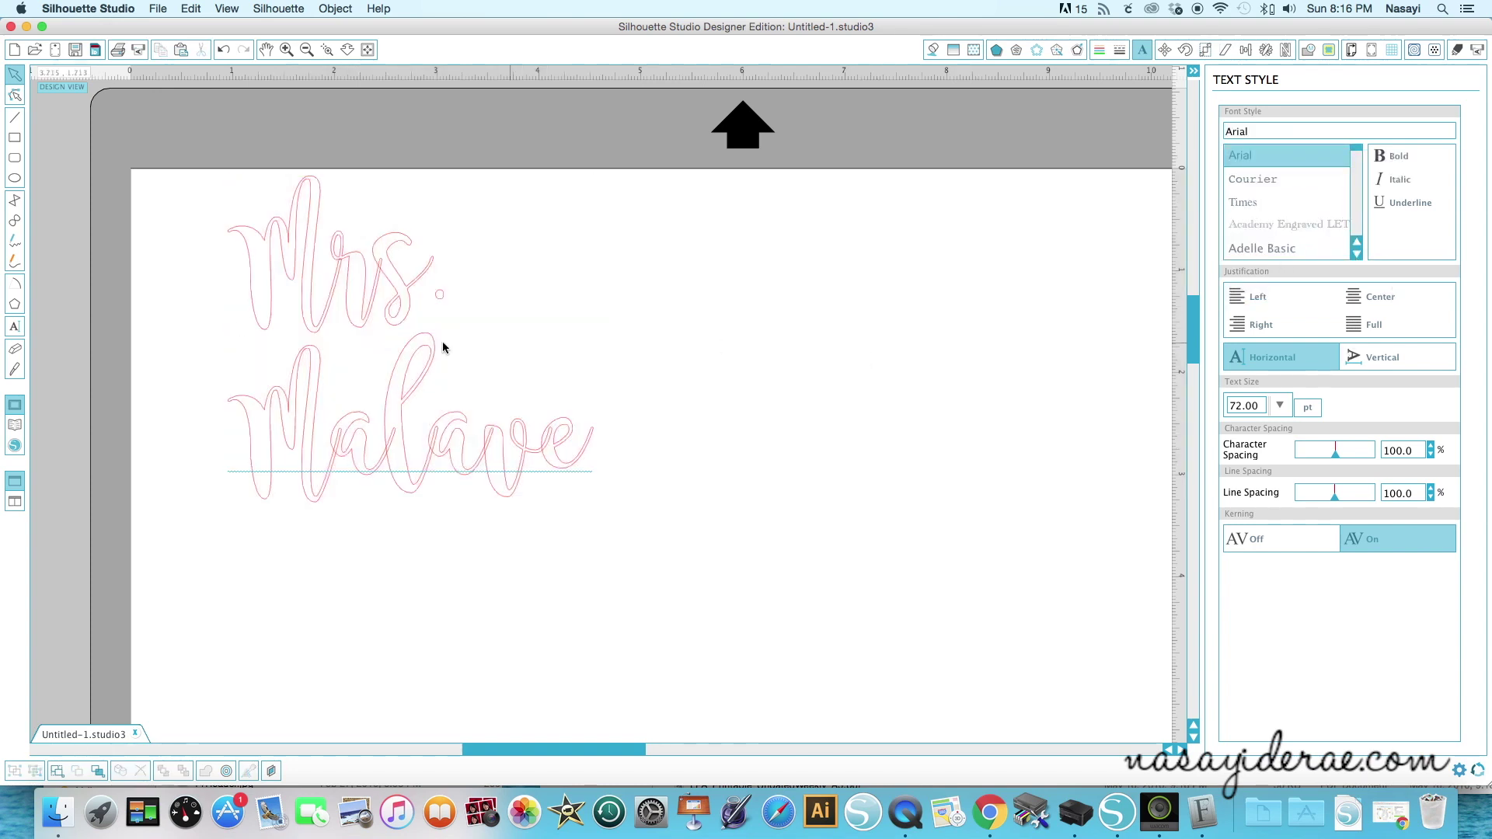
{"action": "left_click", "coordinate": [173, 163]}
{"action": "left_click_drag", "start_coordinate": [294, 281], "coordinate": [289, 305]}
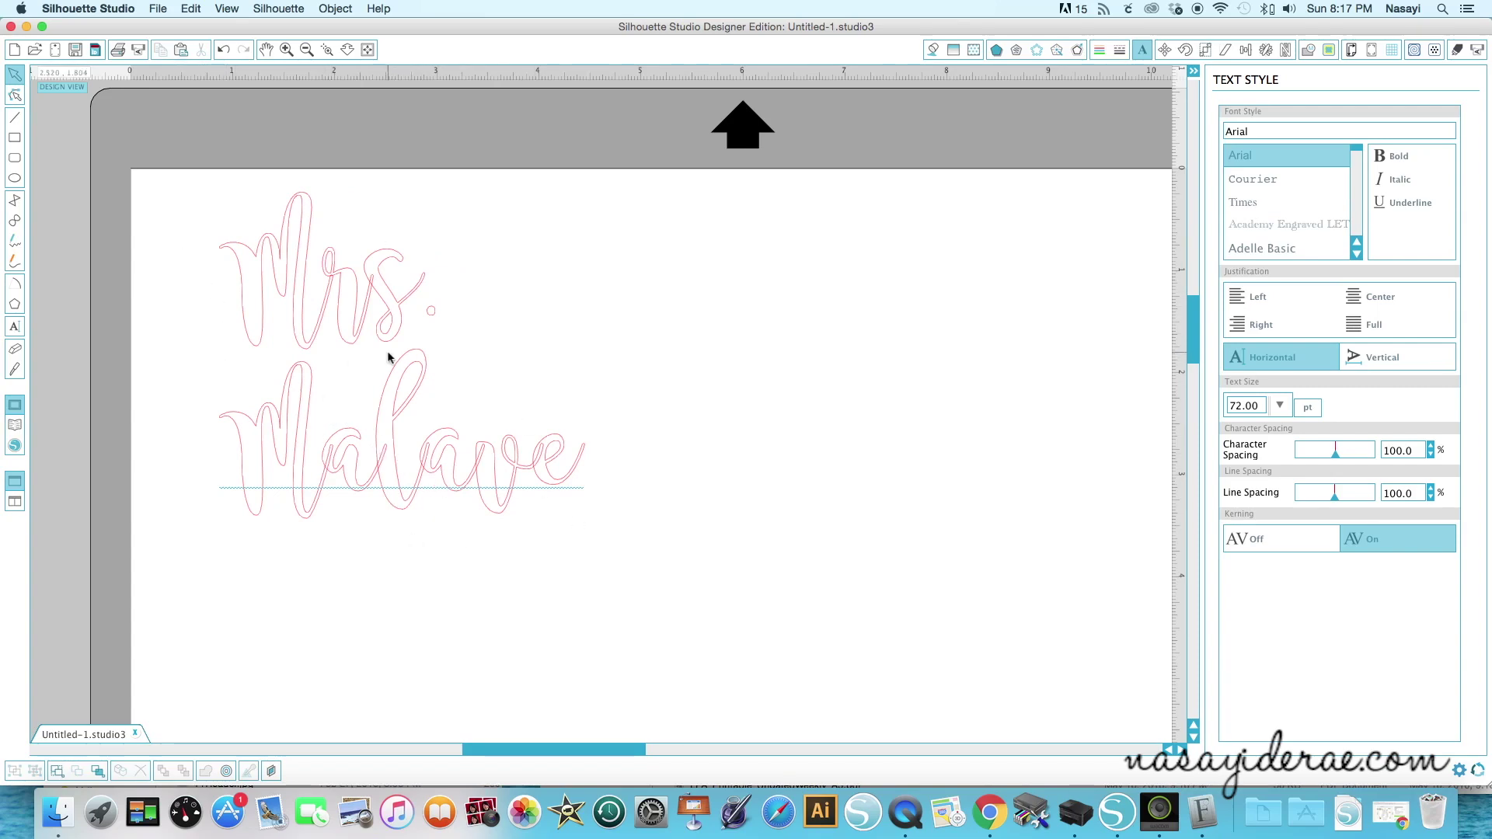
{"action": "left_click", "coordinate": [420, 475]}
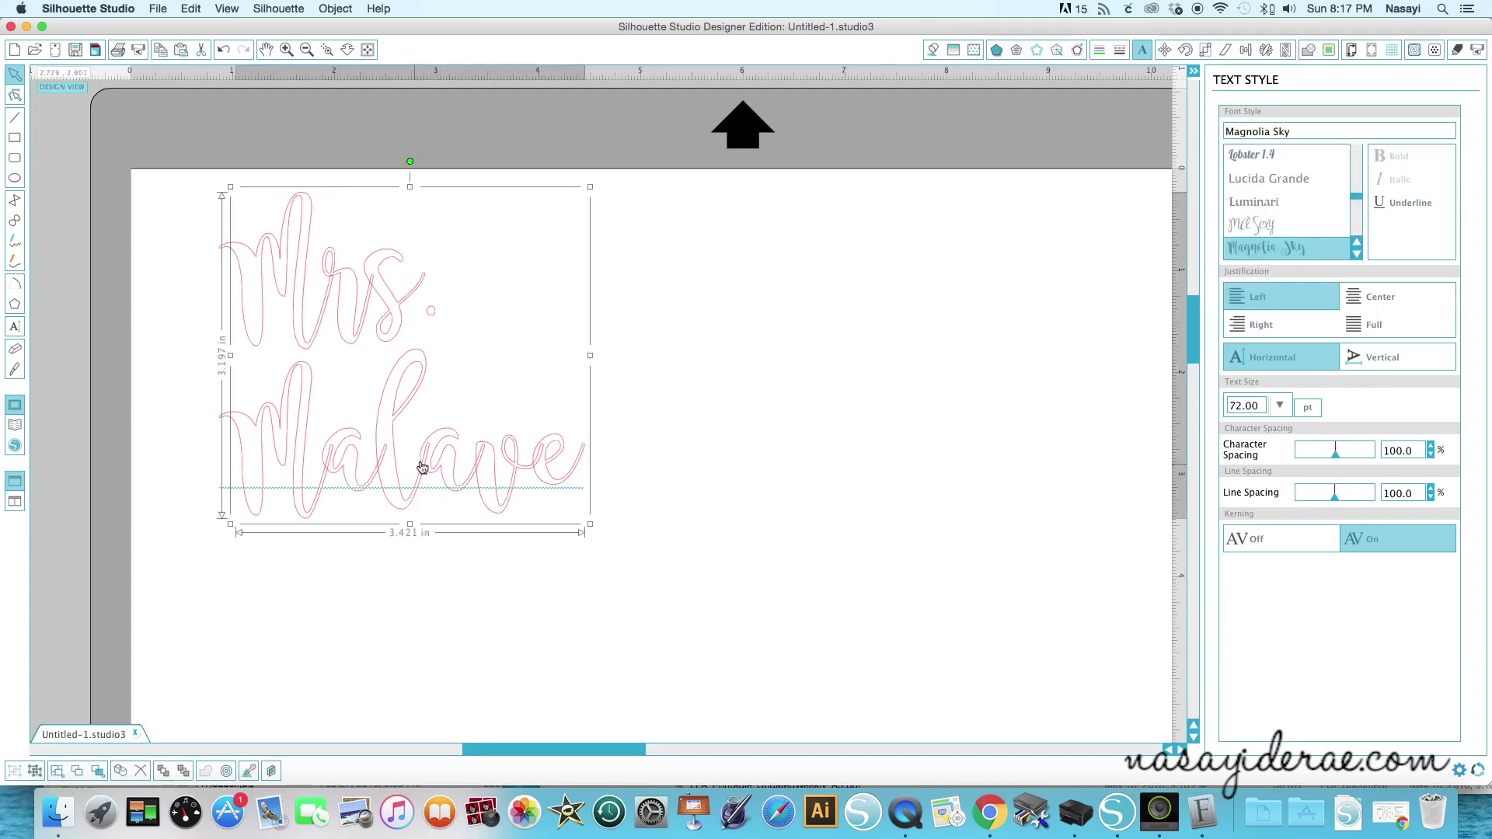
Ungroup the cursive name text into separate letter pieces.
{"action": "right_click", "coordinate": [426, 466]}
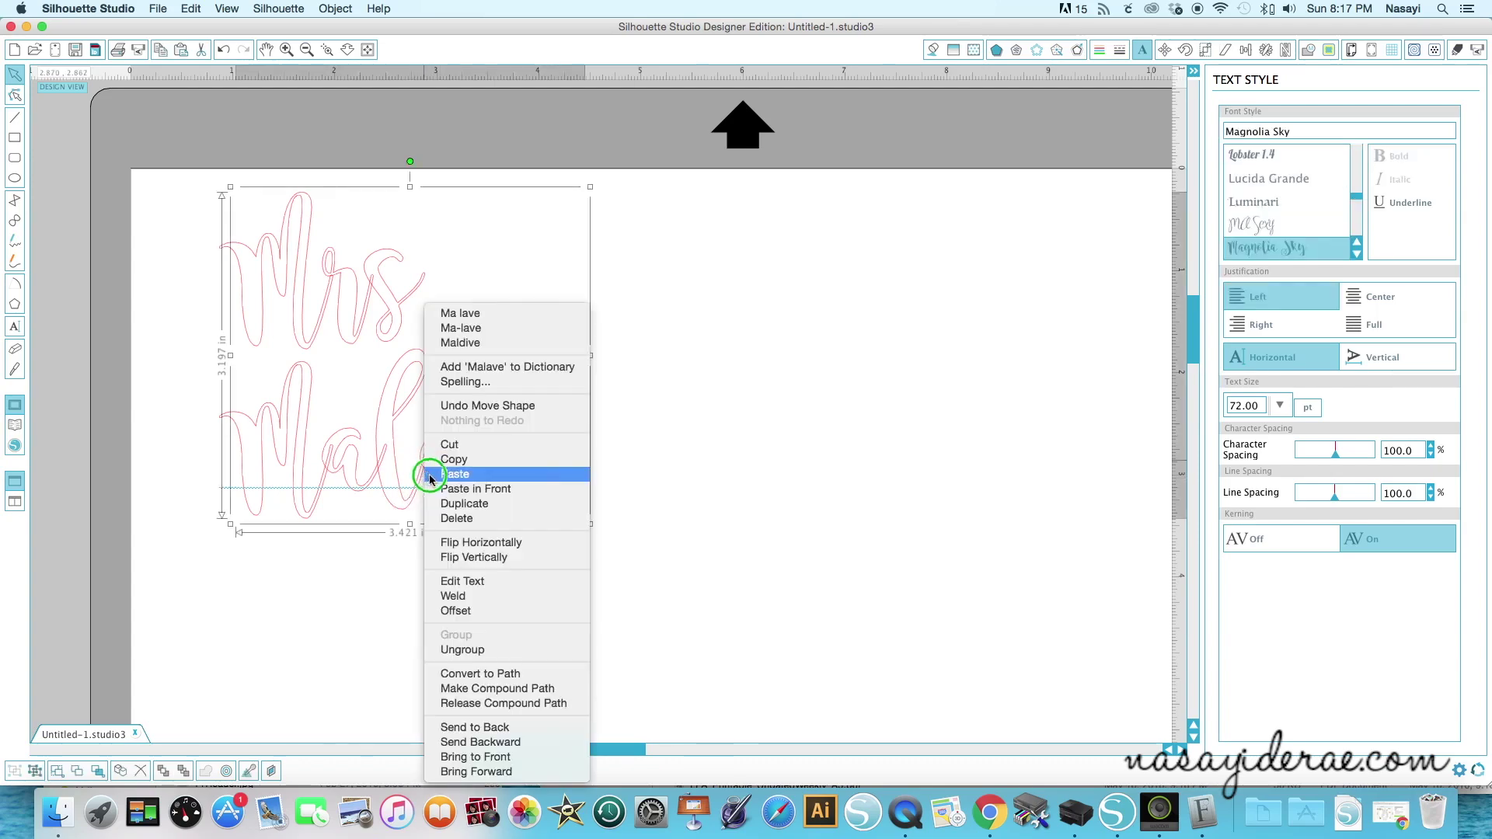
{"action": "left_click", "coordinate": [481, 651]}
{"action": "left_click", "coordinate": [498, 612]}
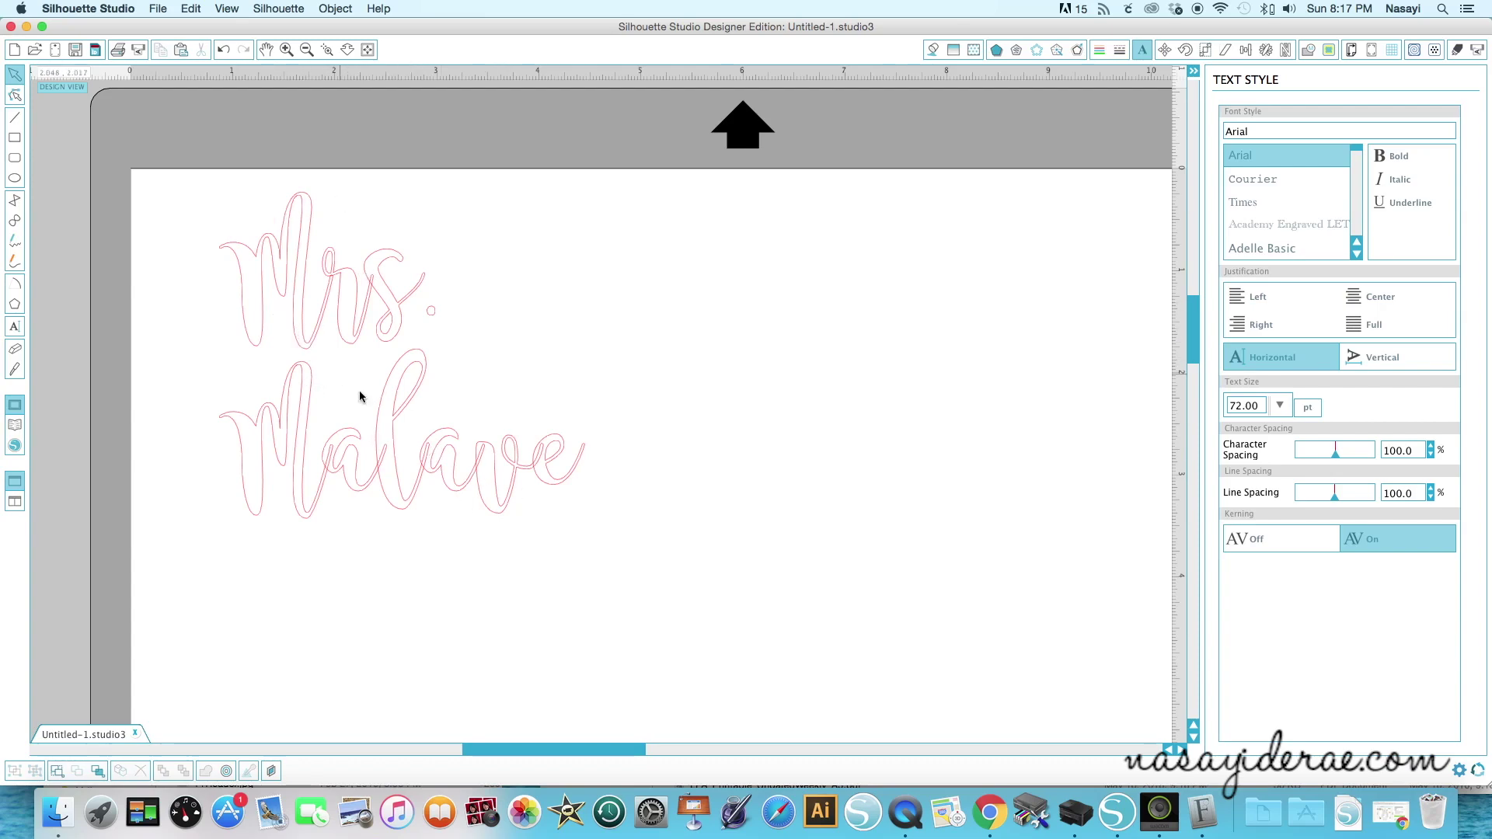
Copy and paste the surname's final e, moving the duplicate off to the right.
{"action": "left_click", "coordinate": [556, 487]}
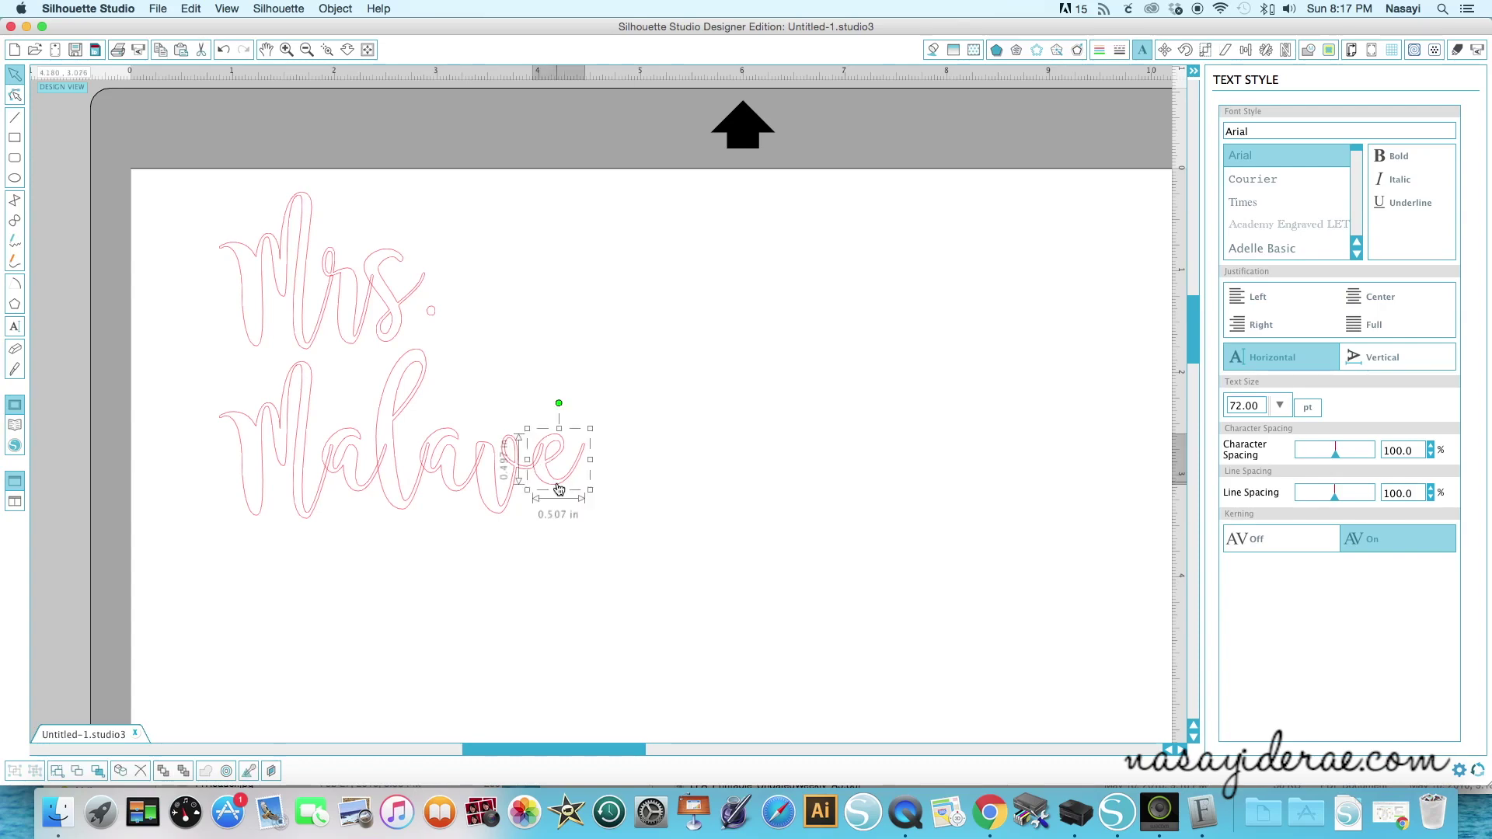
{"action": "key", "text": "Right"}
{"action": "key", "text": "Down"}
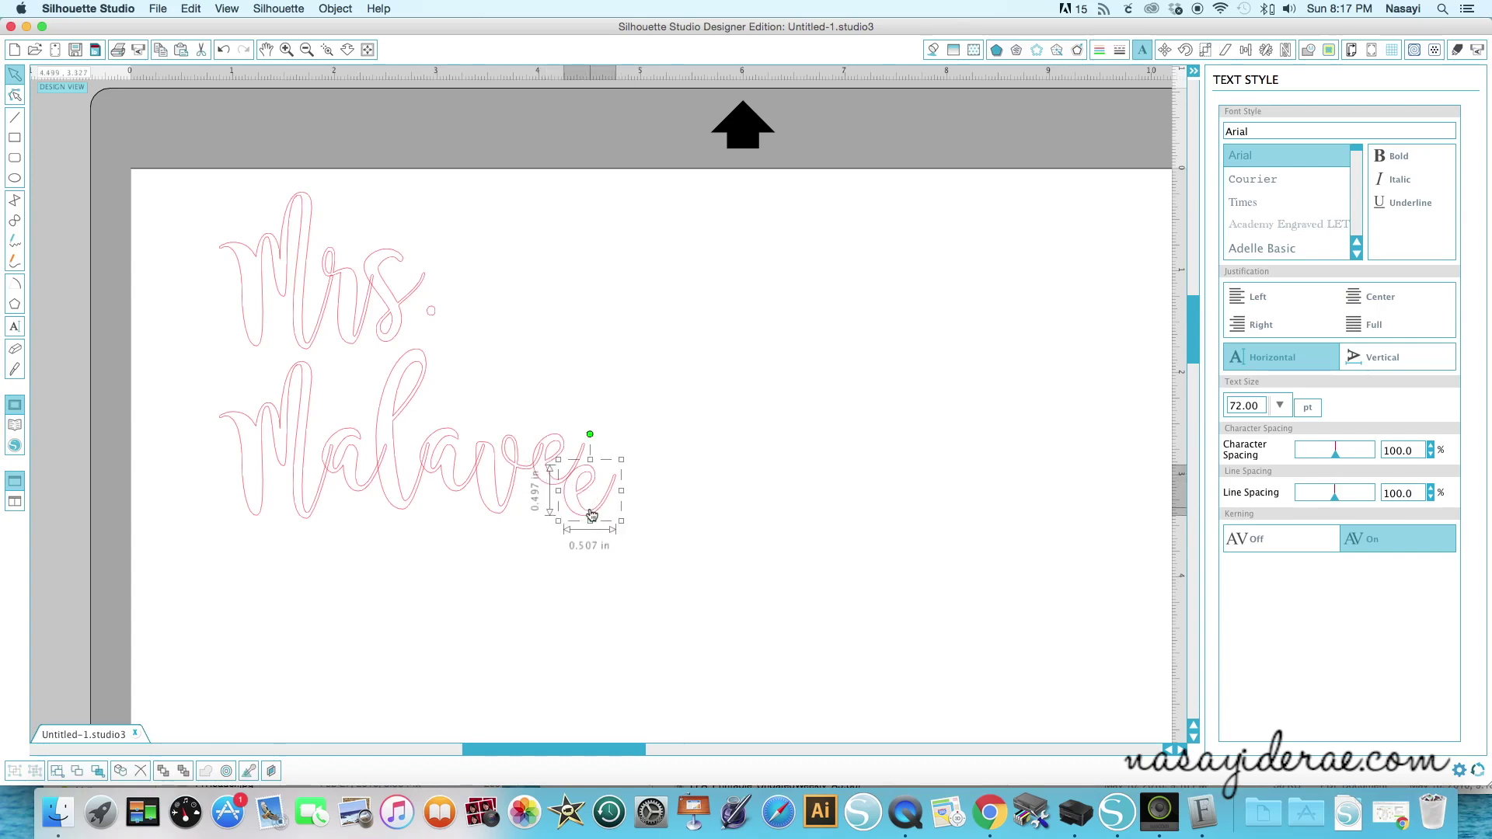
{"action": "left_click_drag", "start_coordinate": [593, 516], "coordinate": [837, 326]}
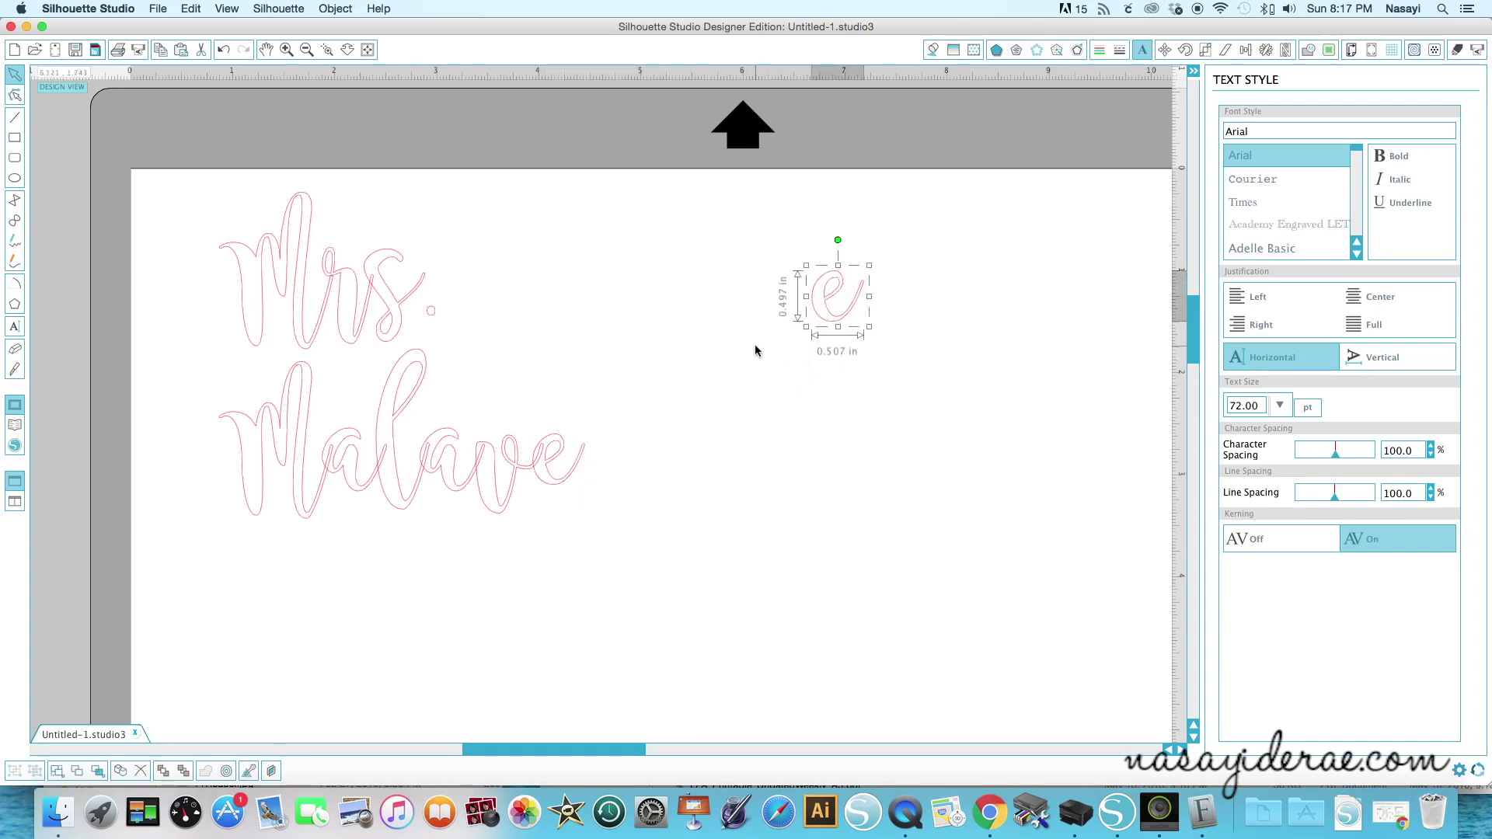
{"action": "left_click", "coordinate": [372, 591]}
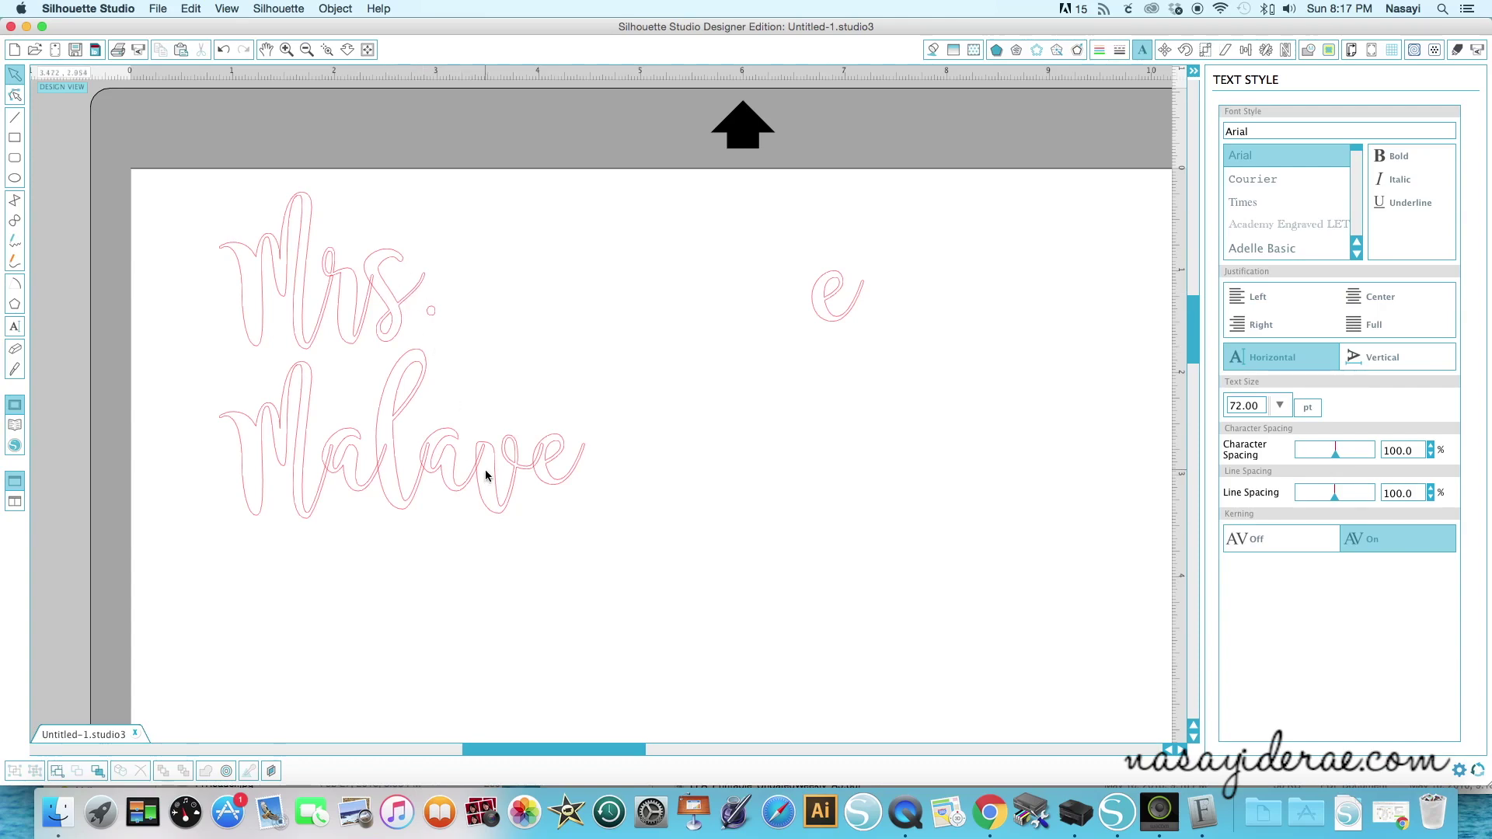
Rotate both a letters of the surname slightly so they connect smoothly.
{"action": "left_click", "coordinate": [358, 488]}
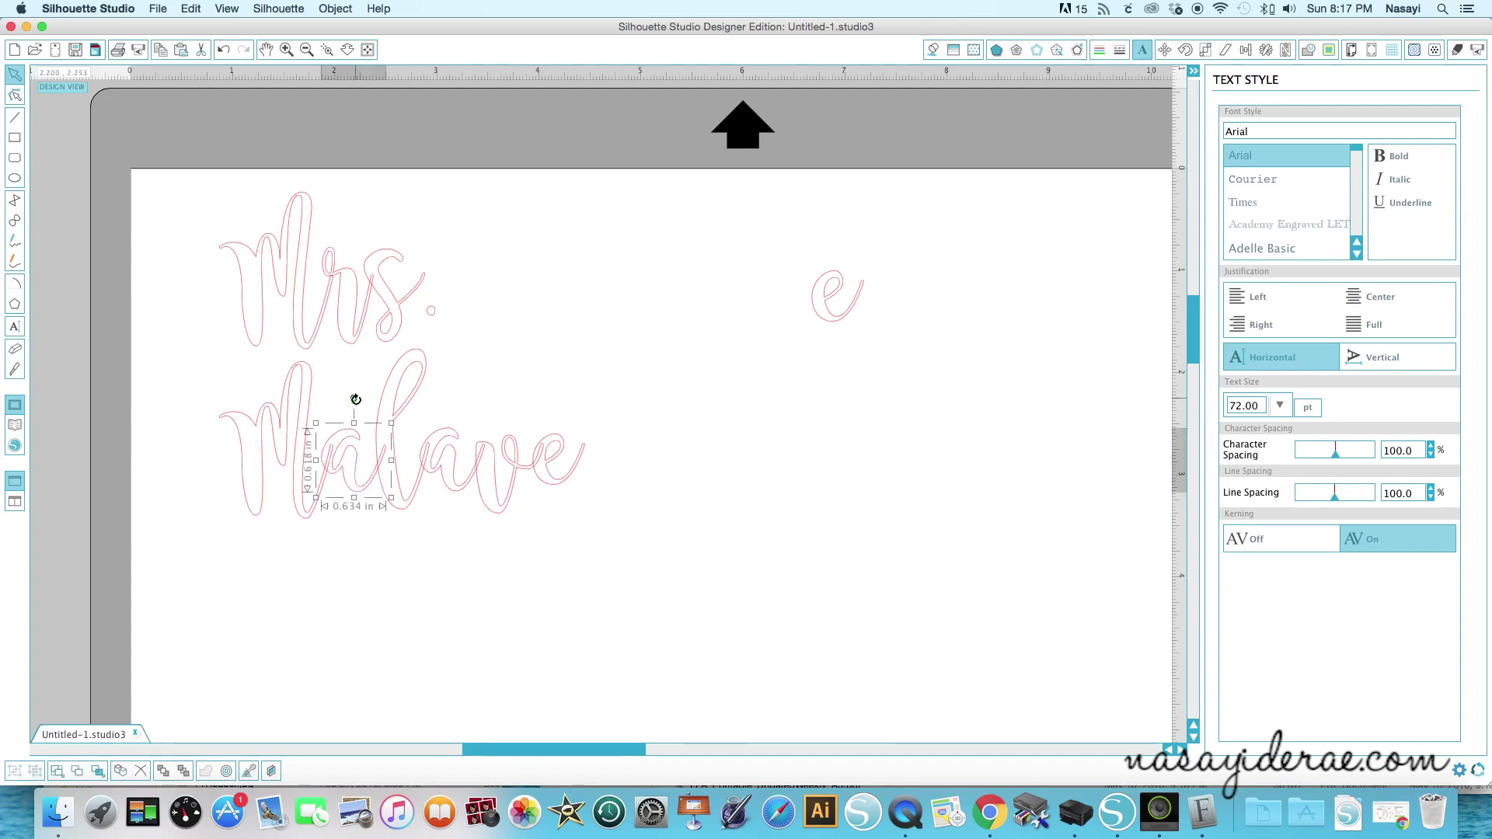
{"action": "left_click_drag", "start_coordinate": [353, 397], "coordinate": [347, 396]}
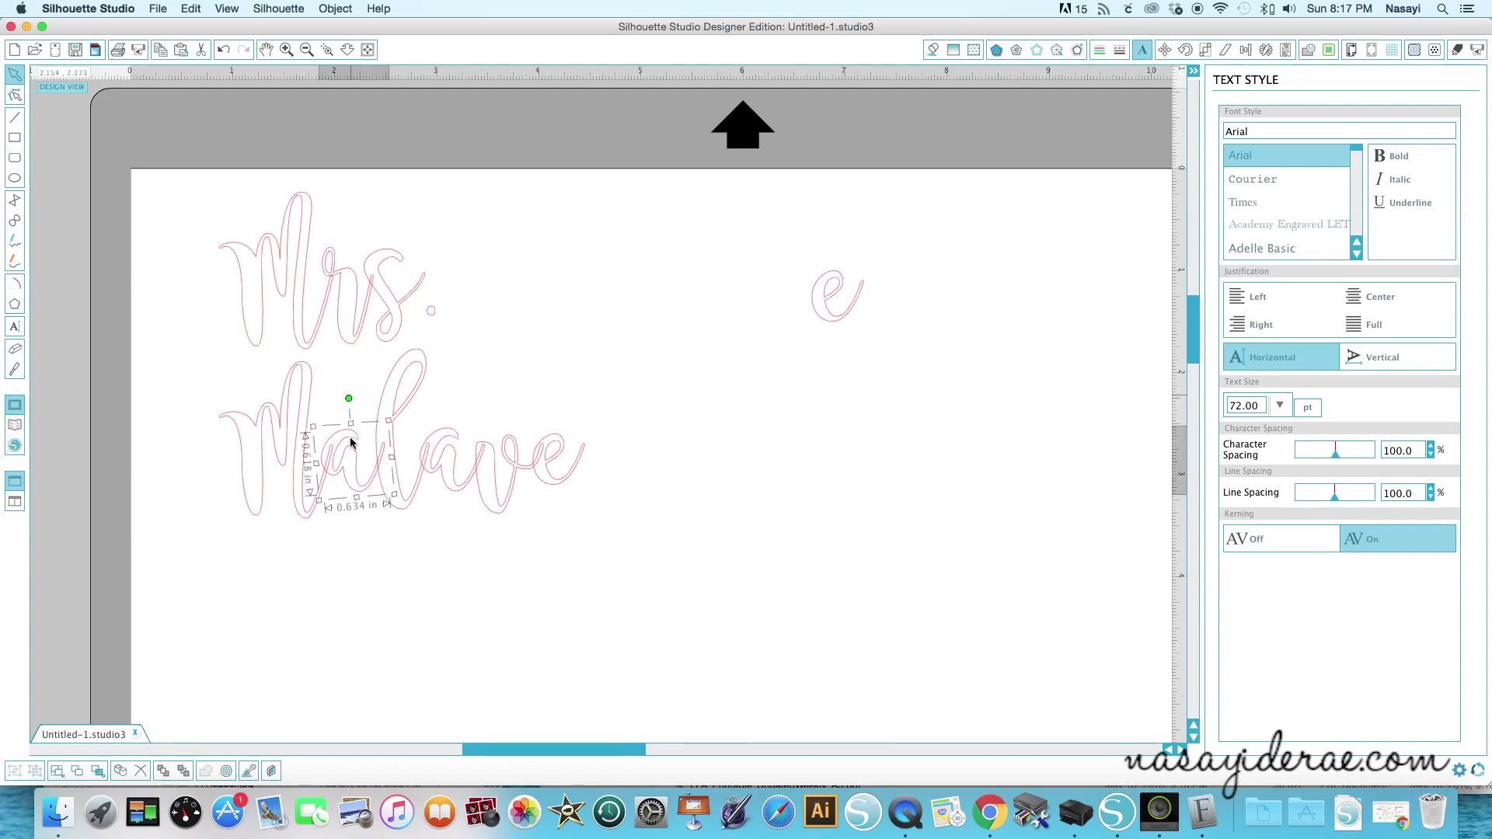
{"action": "left_click_drag", "start_coordinate": [351, 476], "coordinate": [366, 487]}
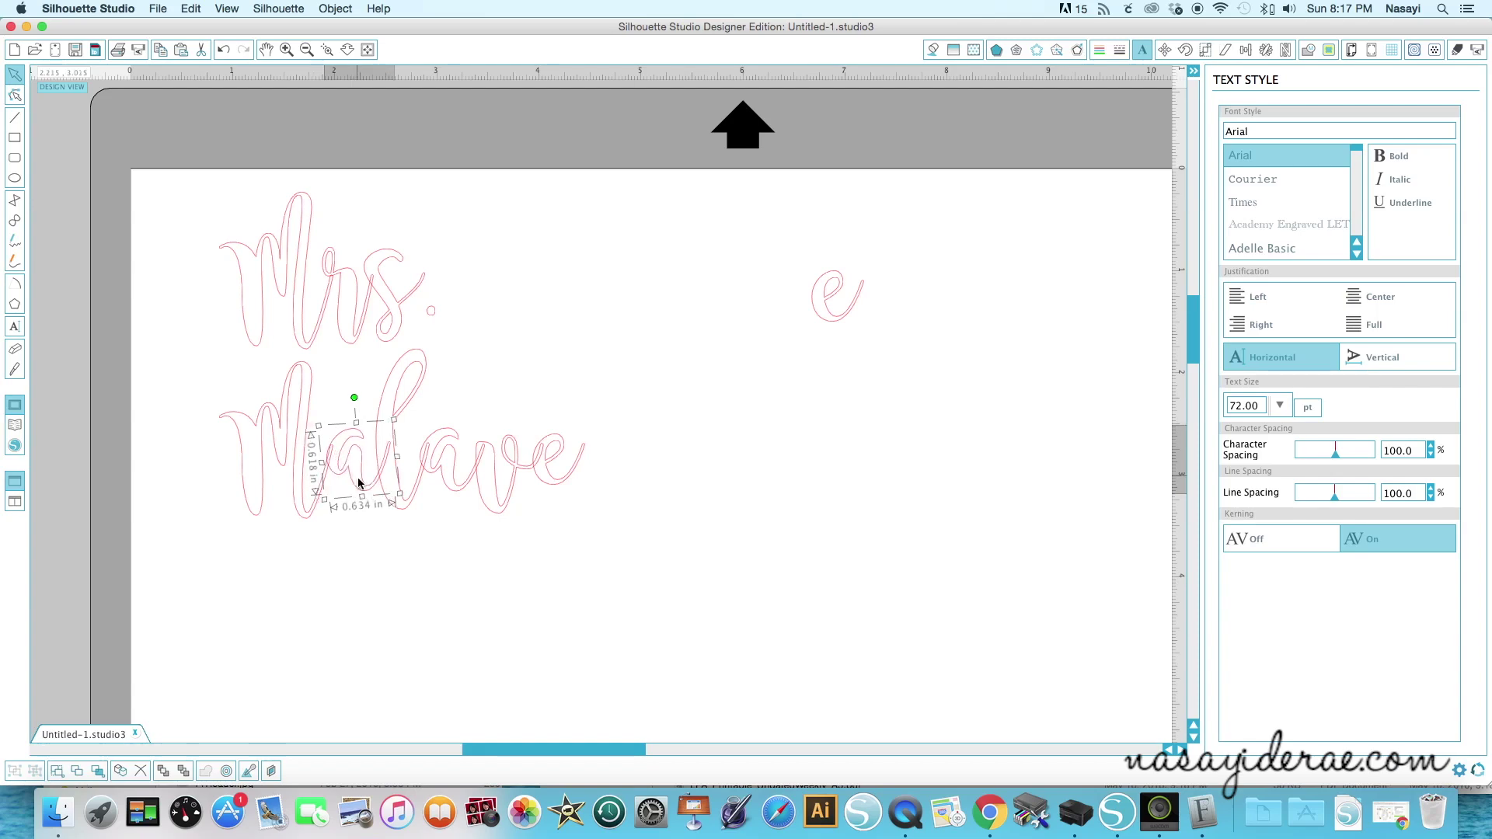
{"action": "left_click", "coordinate": [407, 500]}
{"action": "left_click", "coordinate": [450, 473]}
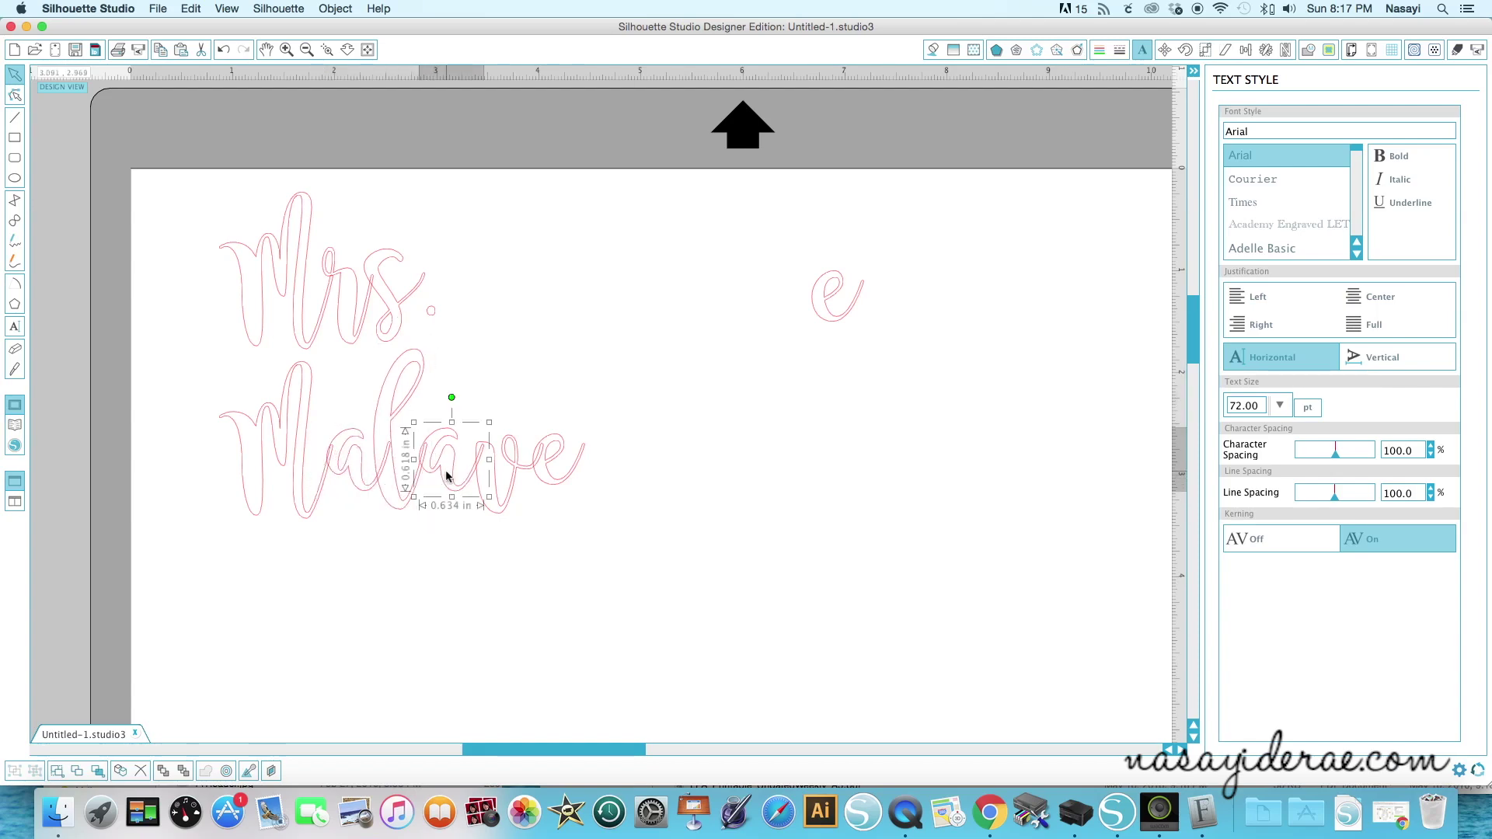
{"action": "left_click_drag", "start_coordinate": [451, 395], "coordinate": [445, 398]}
{"action": "left_click", "coordinate": [619, 409]}
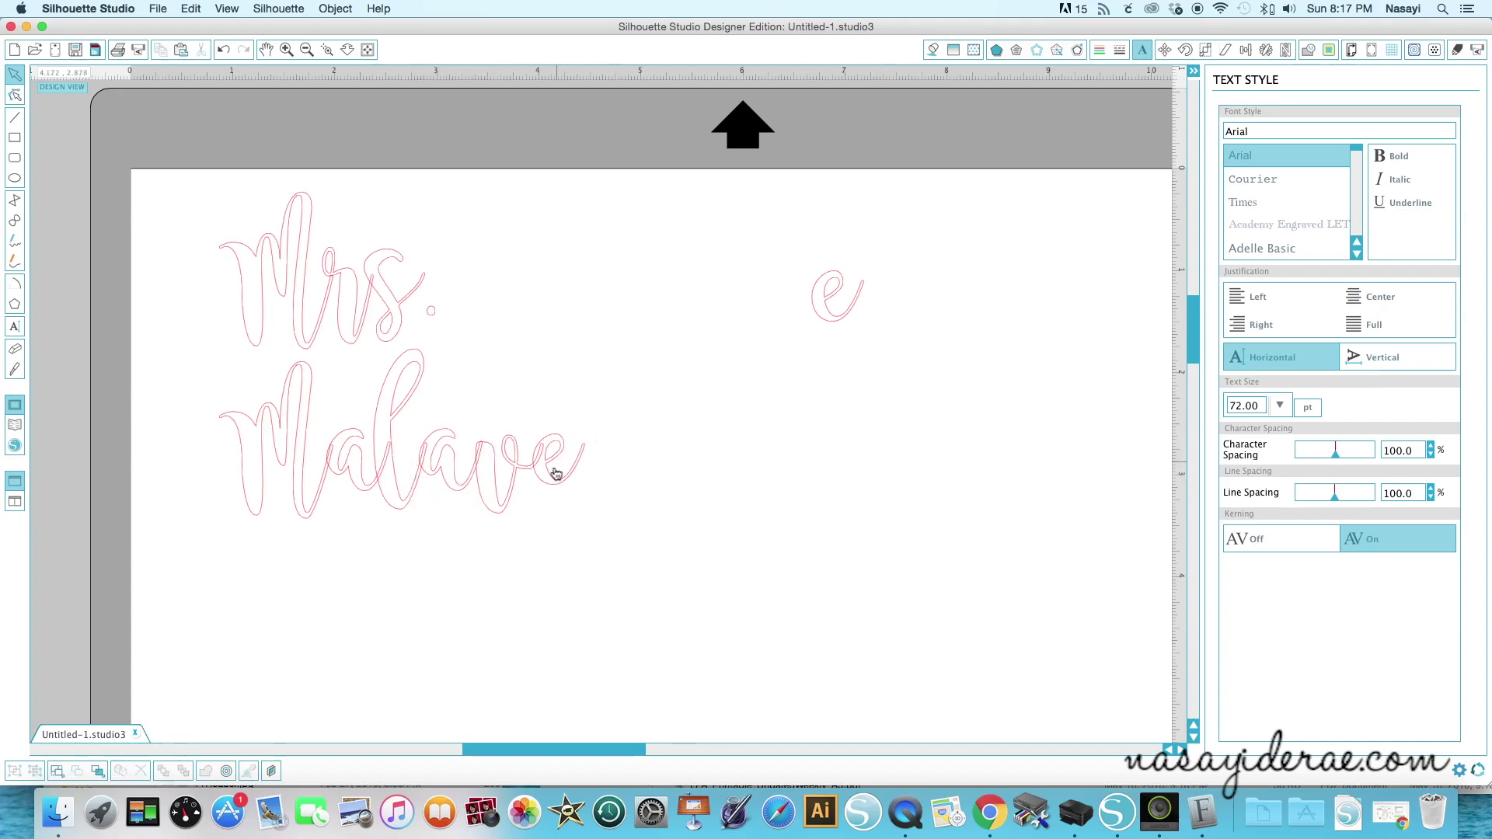
Nudge the last e and the v into place and lower the period after Mrs.
{"action": "left_click_drag", "start_coordinate": [552, 472], "coordinate": [551, 480]}
{"action": "left_click", "coordinate": [495, 508]}
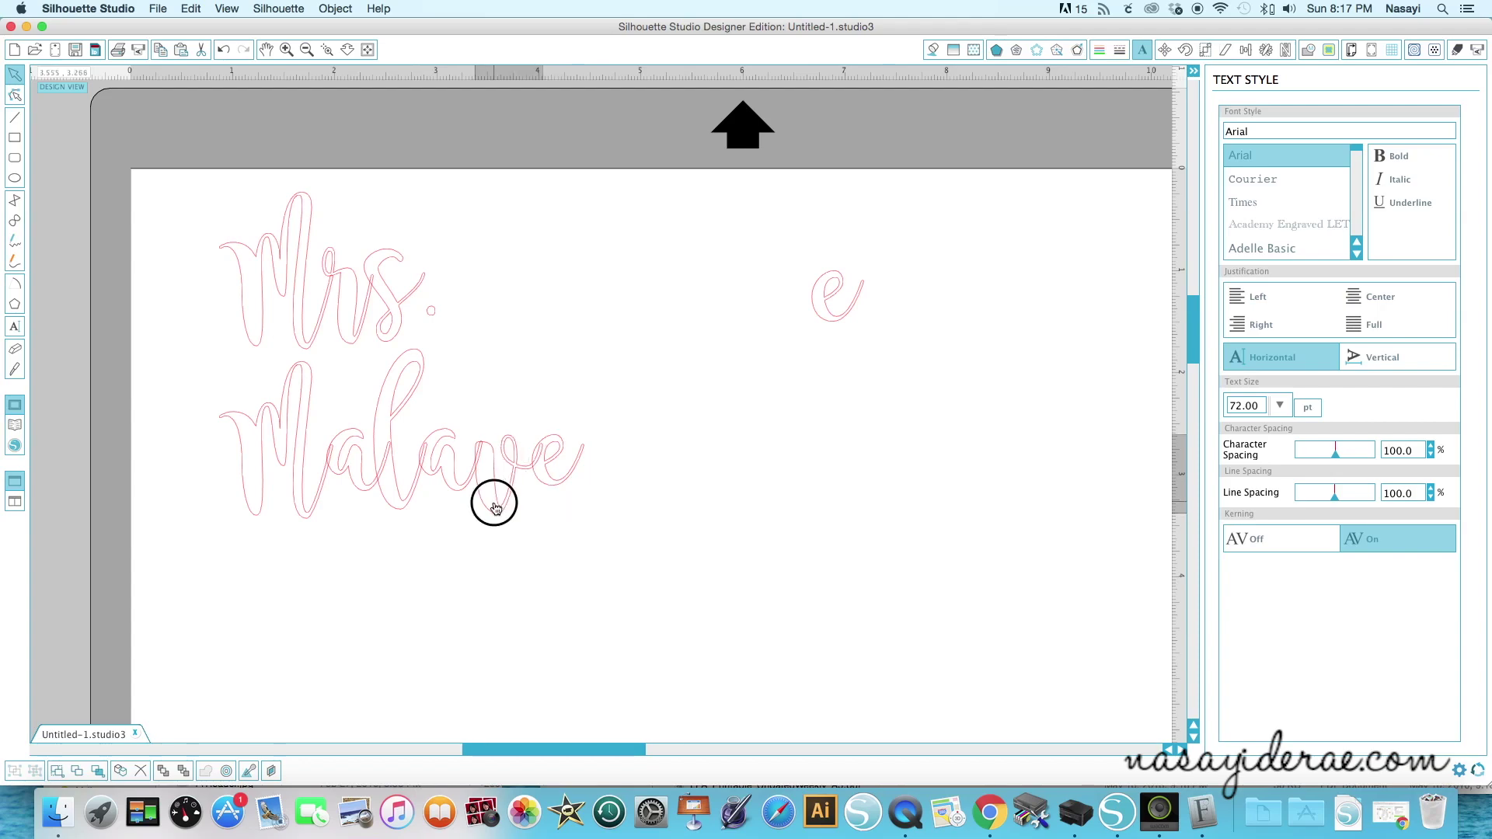
{"action": "left_click_drag", "start_coordinate": [495, 509], "coordinate": [540, 482]}
{"action": "left_click", "coordinate": [527, 567]}
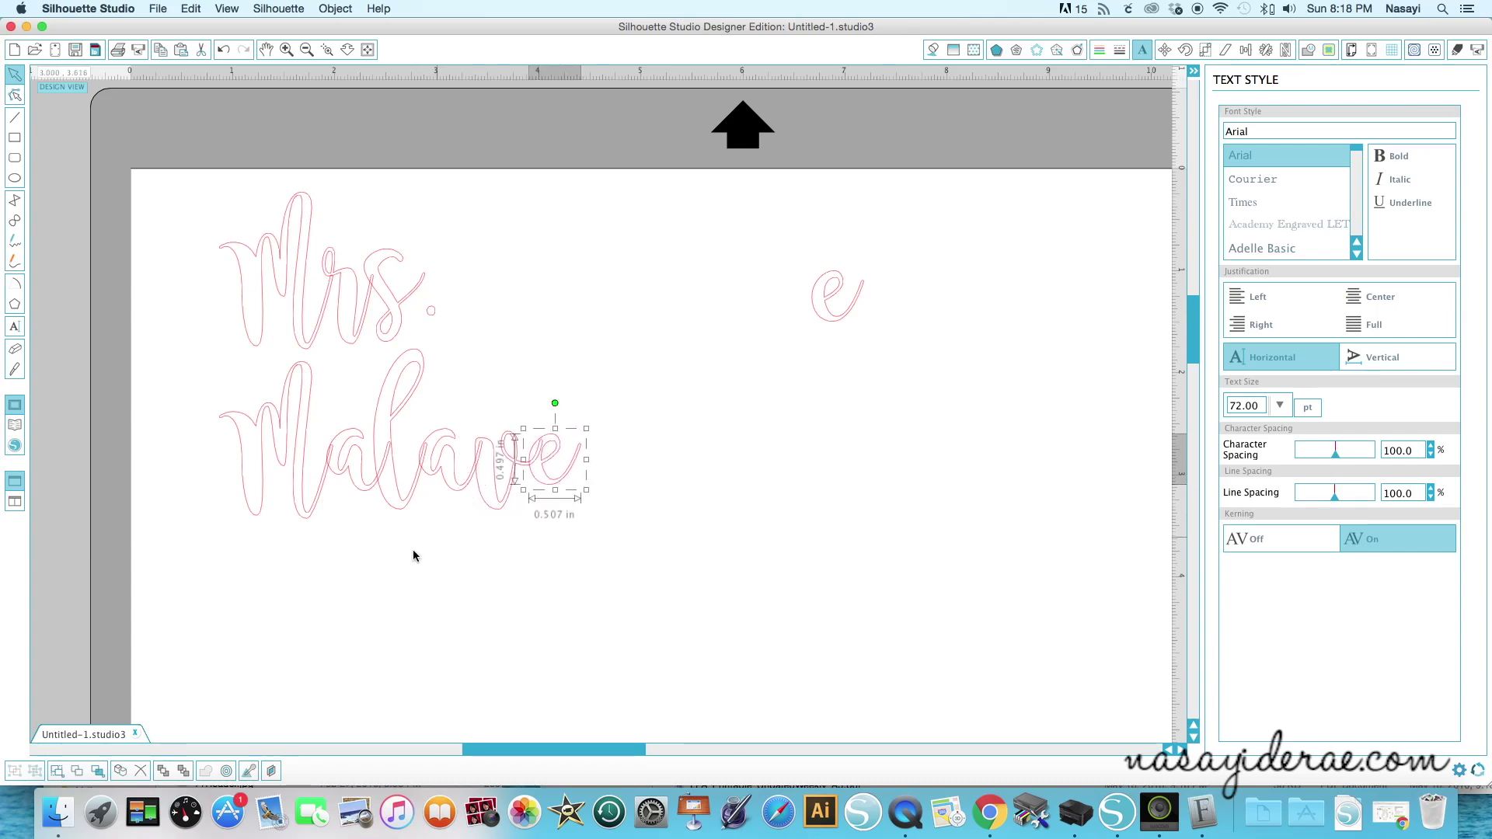
{"action": "left_click", "coordinate": [304, 522]}
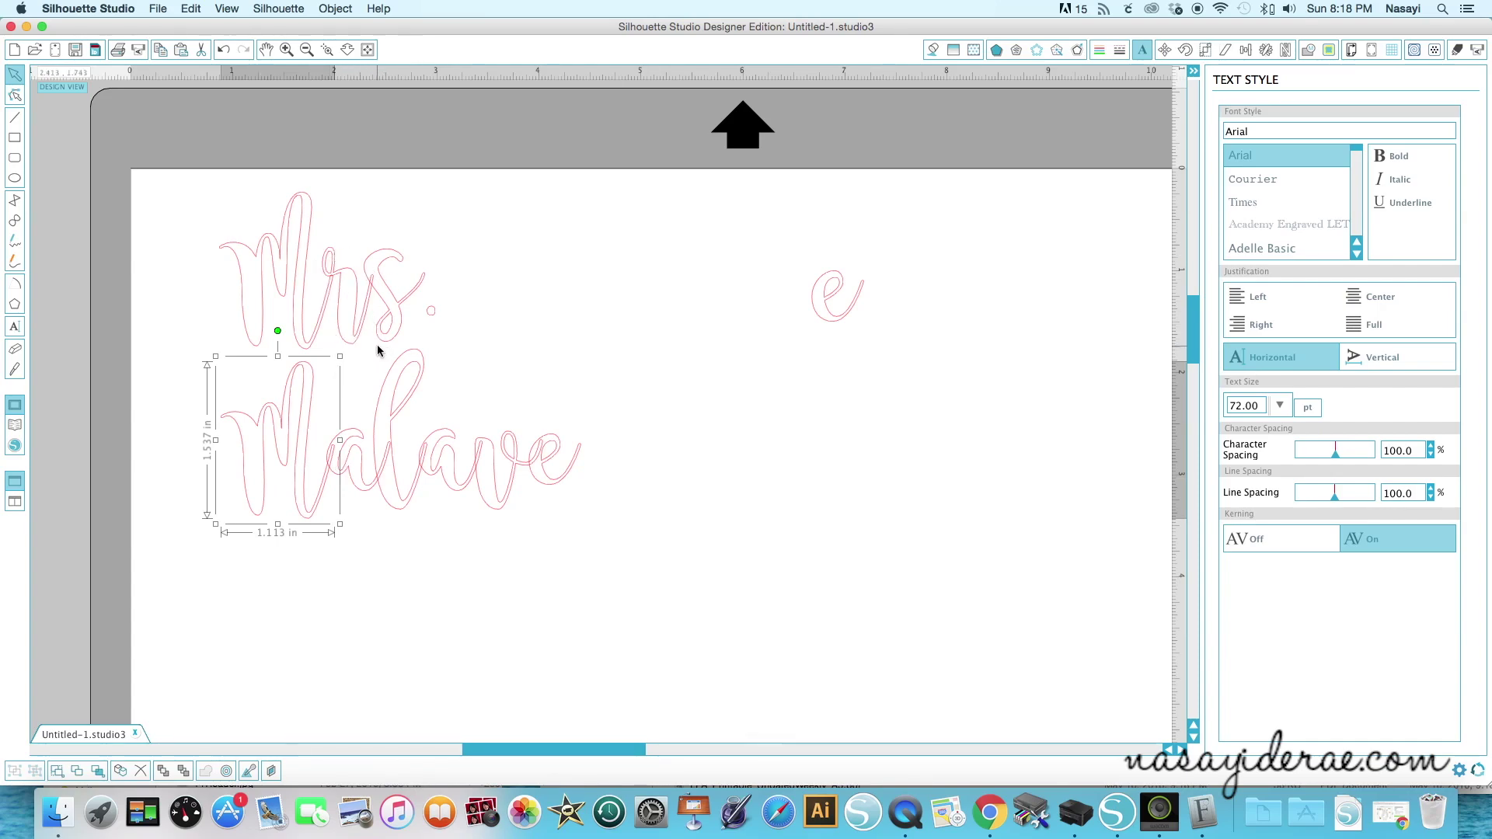
{"action": "left_click", "coordinate": [476, 293]}
{"action": "left_click_drag", "start_coordinate": [429, 312], "coordinate": [421, 338]}
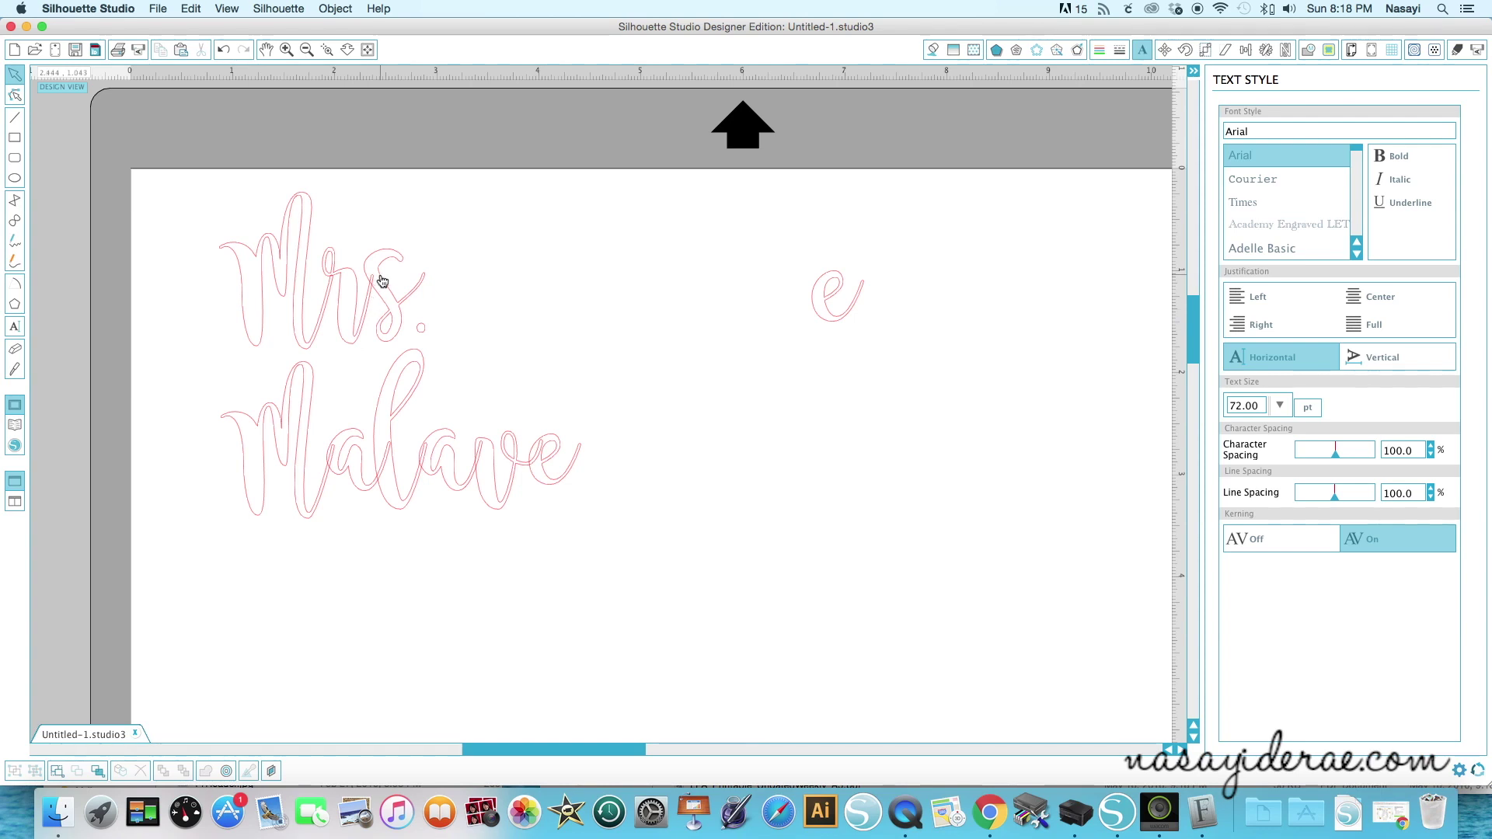
Delete the stray sliver between the r and s of Mrs.
{"action": "left_click", "coordinate": [13, 372]}
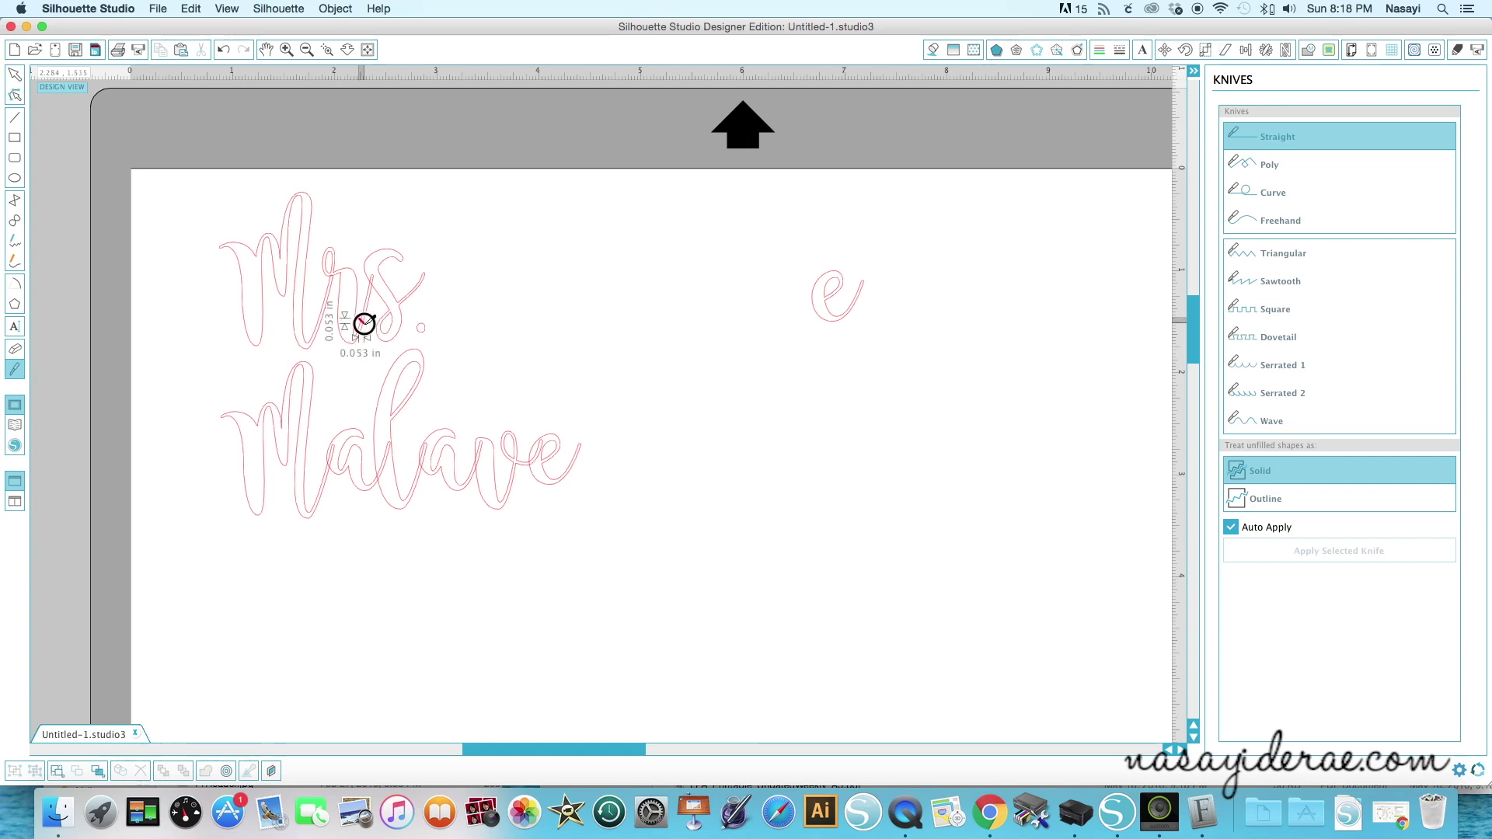
{"action": "left_click", "coordinate": [15, 74]}
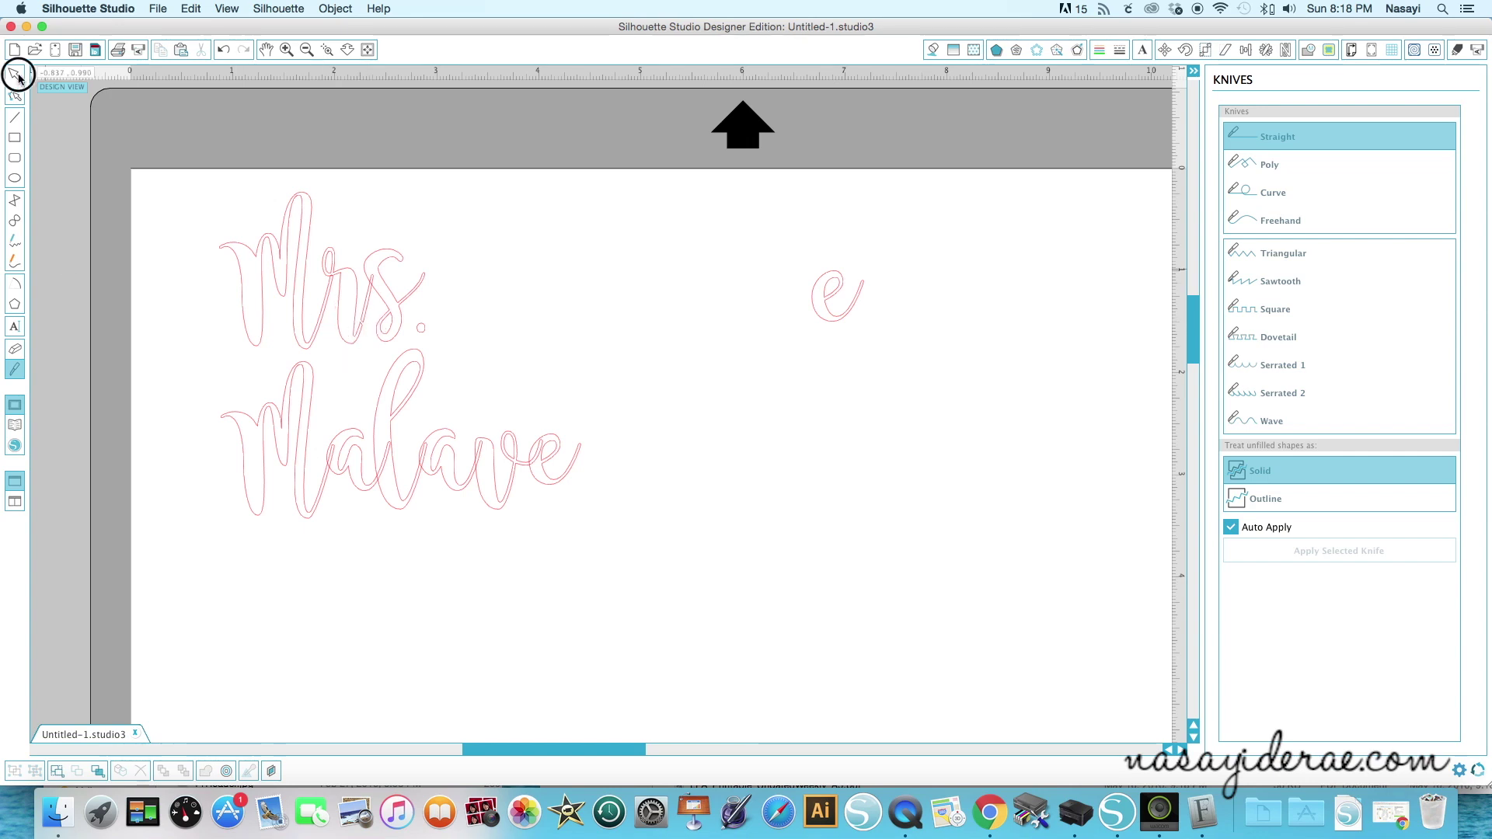
{"action": "left_click", "coordinate": [370, 299]}
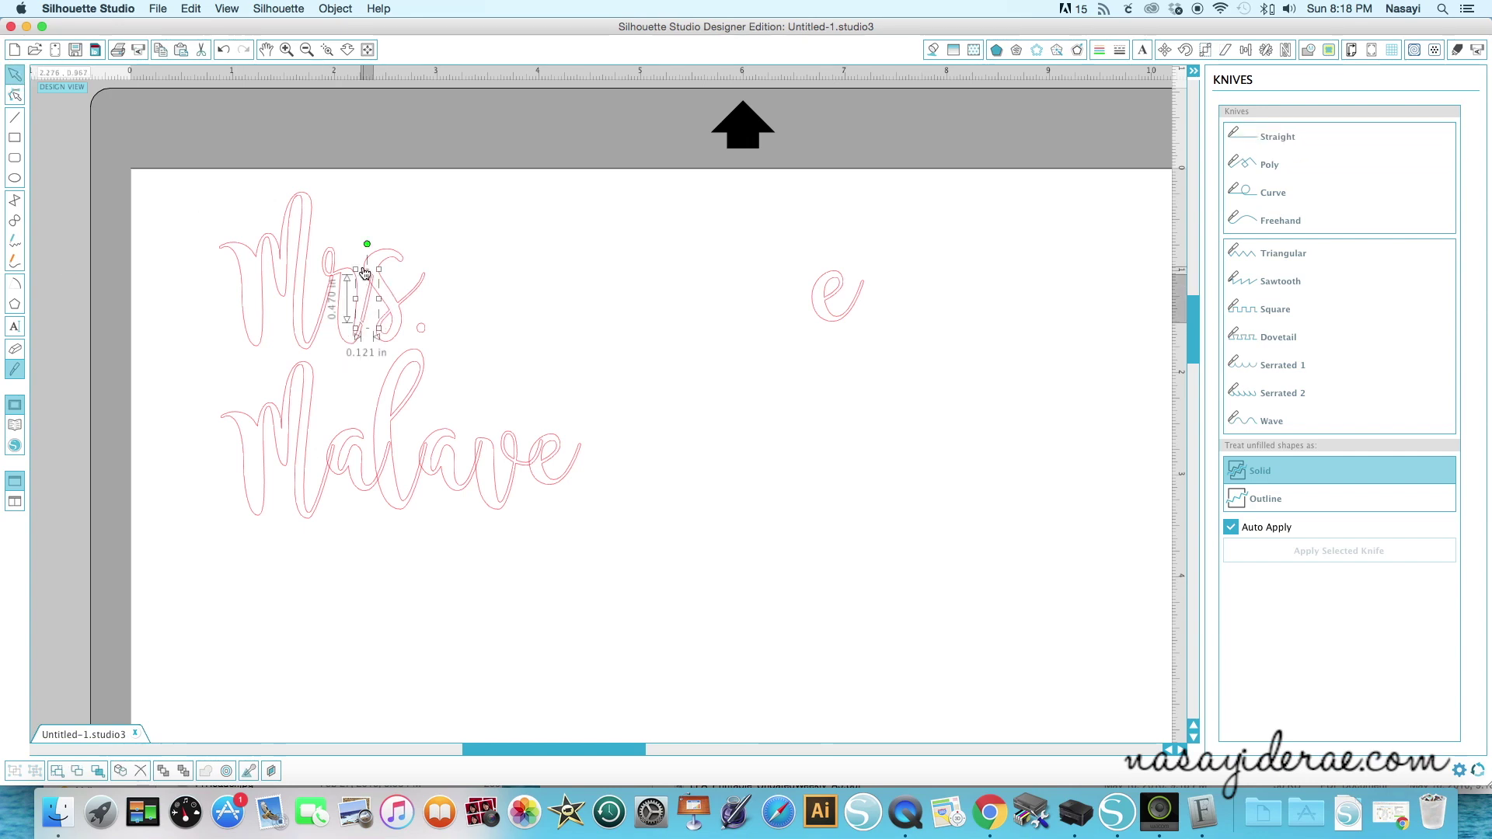
{"action": "key", "text": "Delete"}
Tilt the s. to join the r and nudge it left, then select all letters.
{"action": "left_click", "coordinate": [394, 310]}
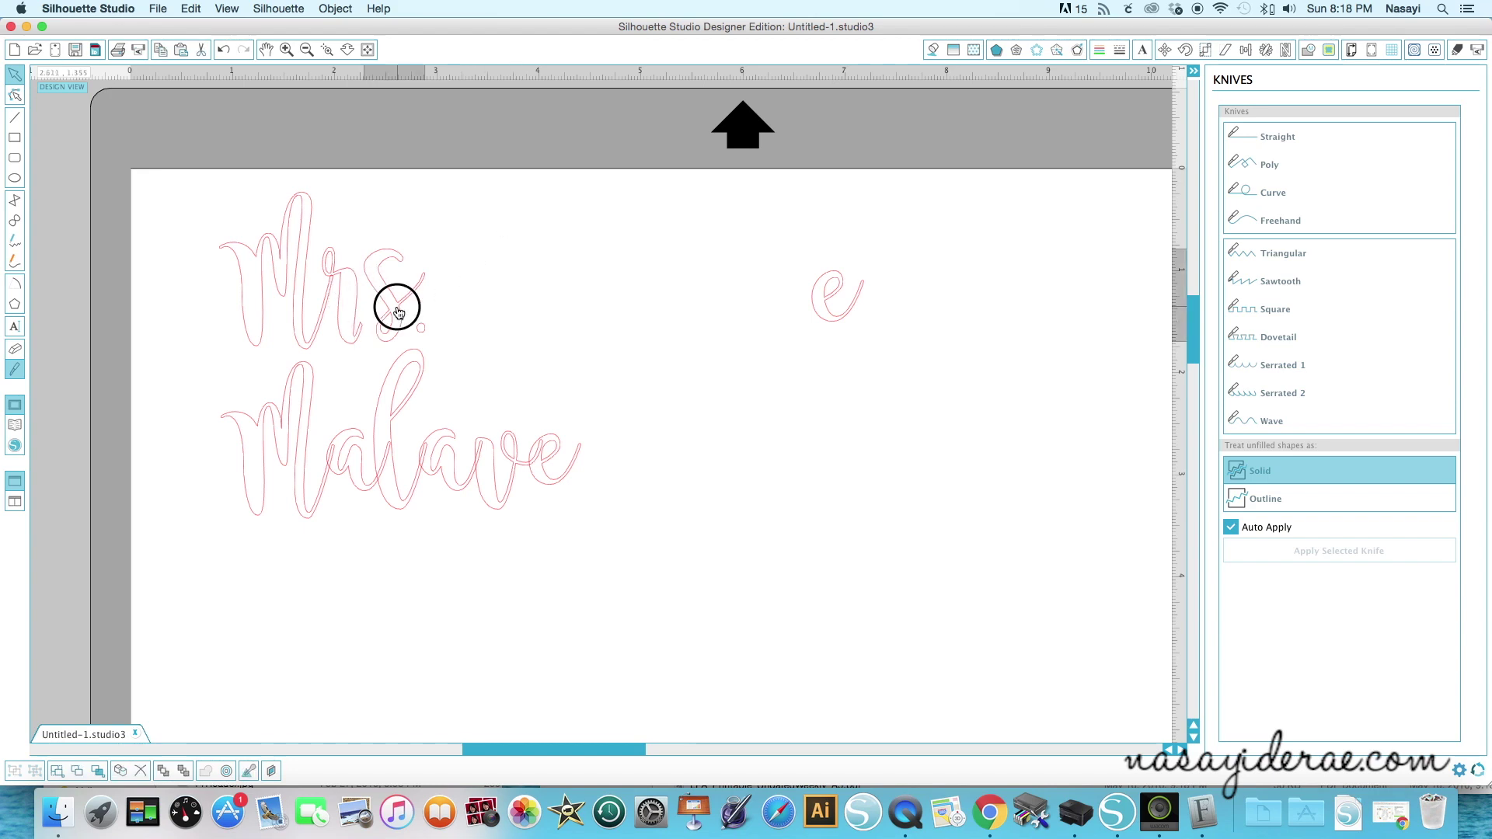
{"action": "left_click_drag", "start_coordinate": [390, 218], "coordinate": [405, 222]}
{"action": "left_click_drag", "start_coordinate": [386, 315], "coordinate": [377, 312]}
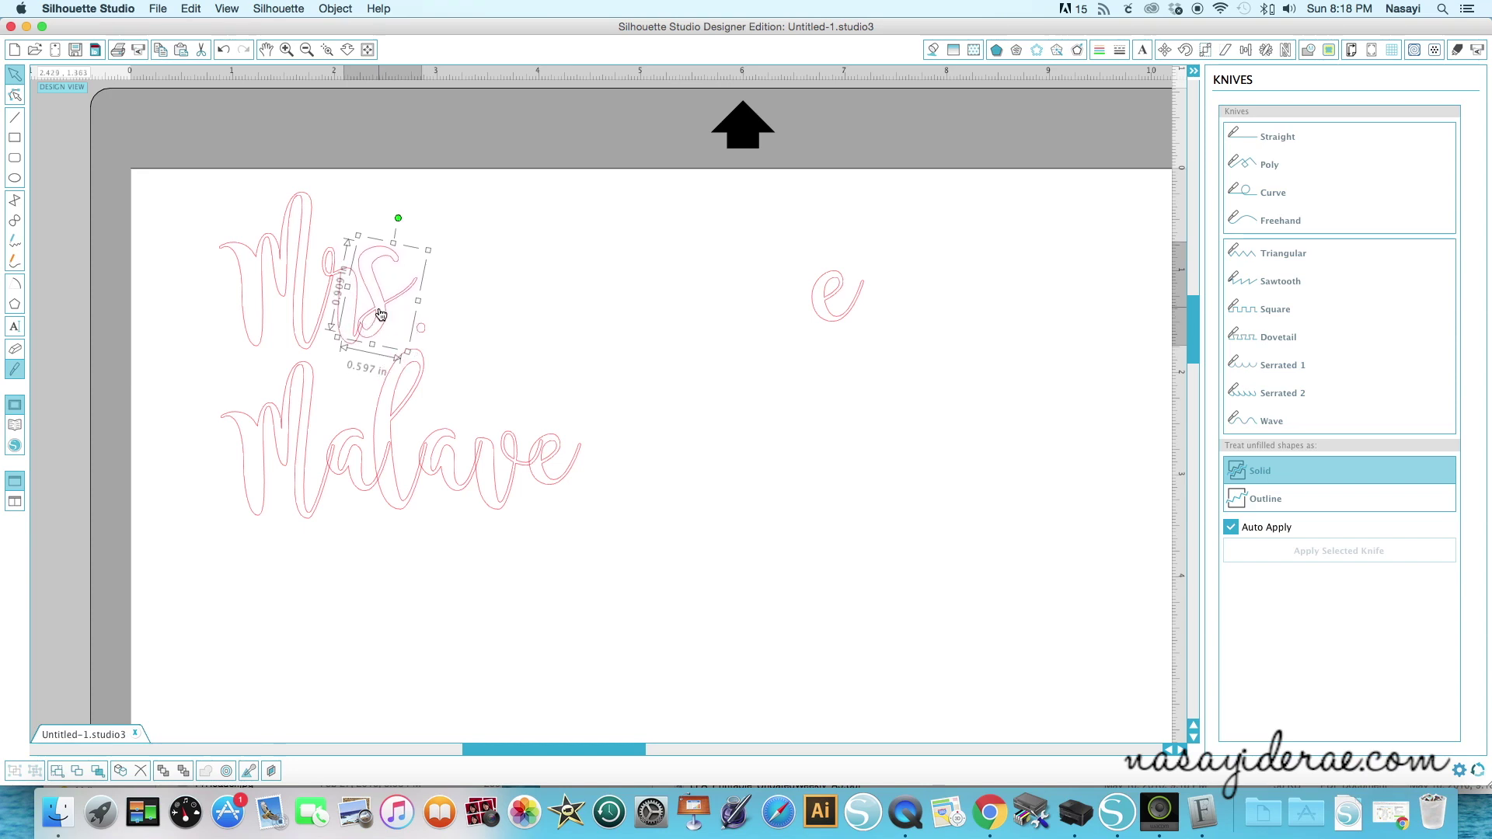
{"action": "left_click", "coordinate": [597, 361]}
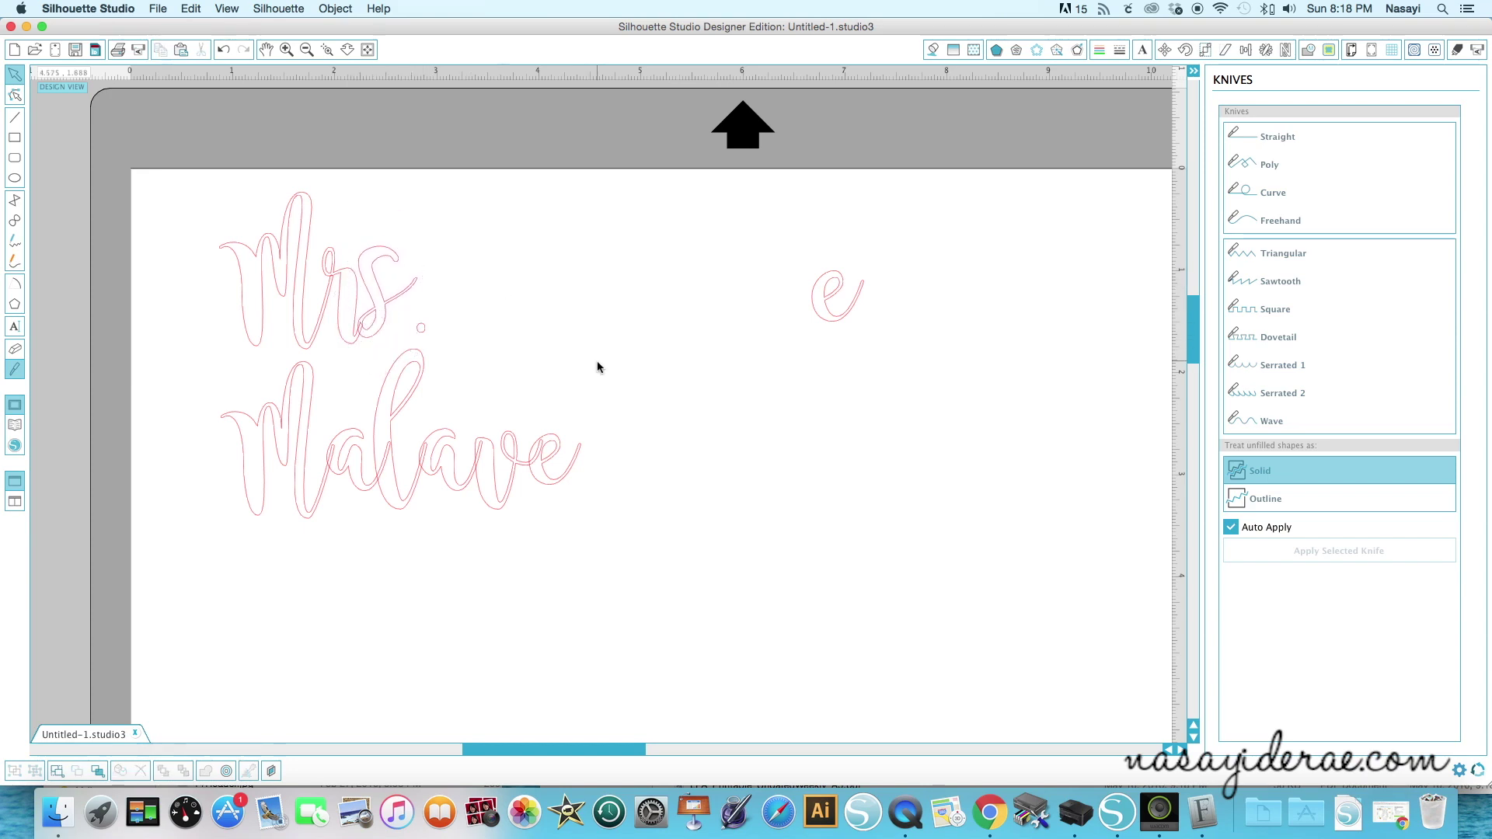
{"action": "left_click", "coordinate": [388, 314]}
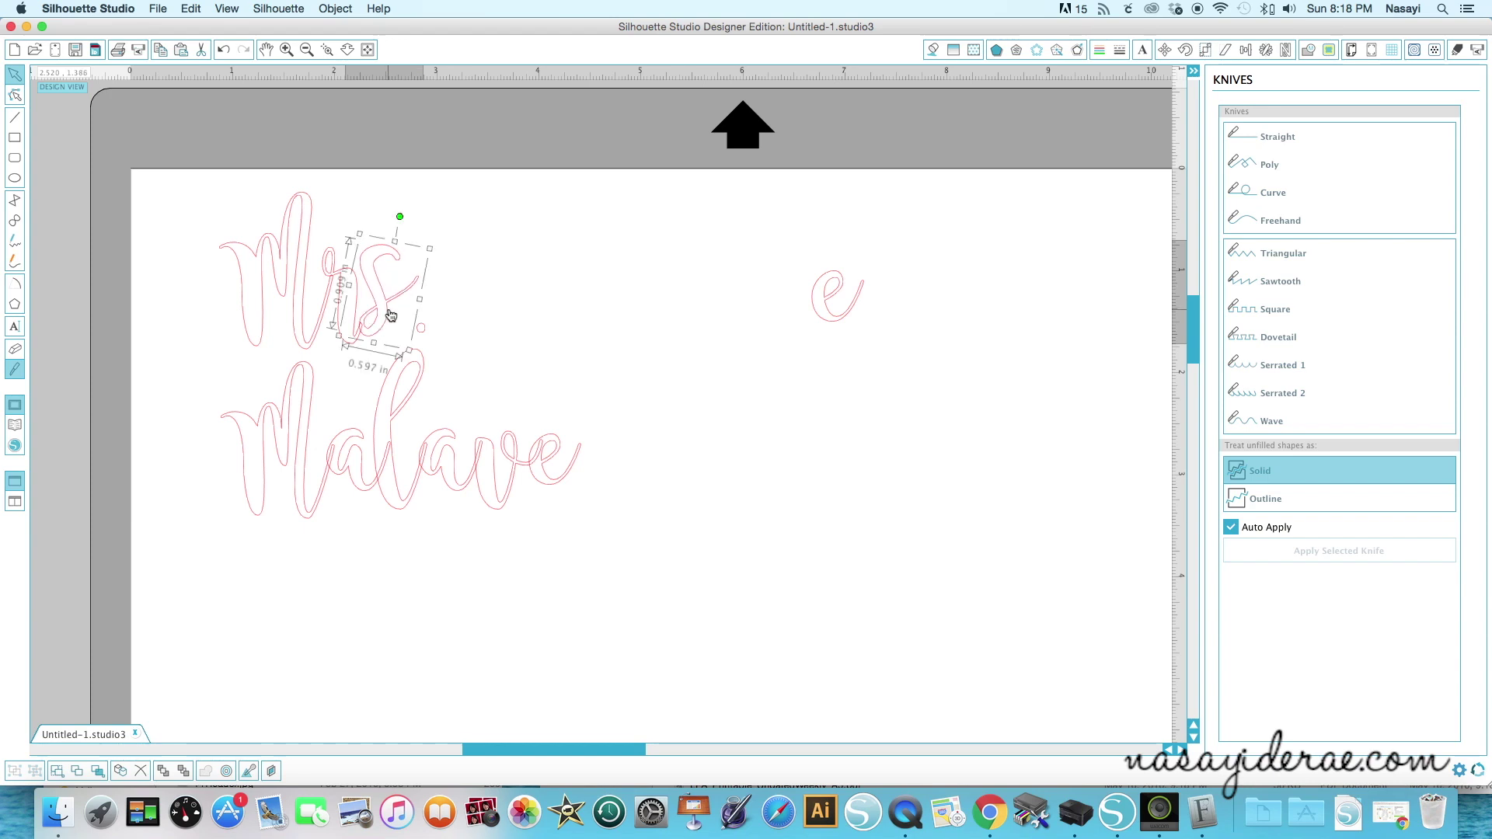
{"action": "left_click", "coordinate": [416, 330]}
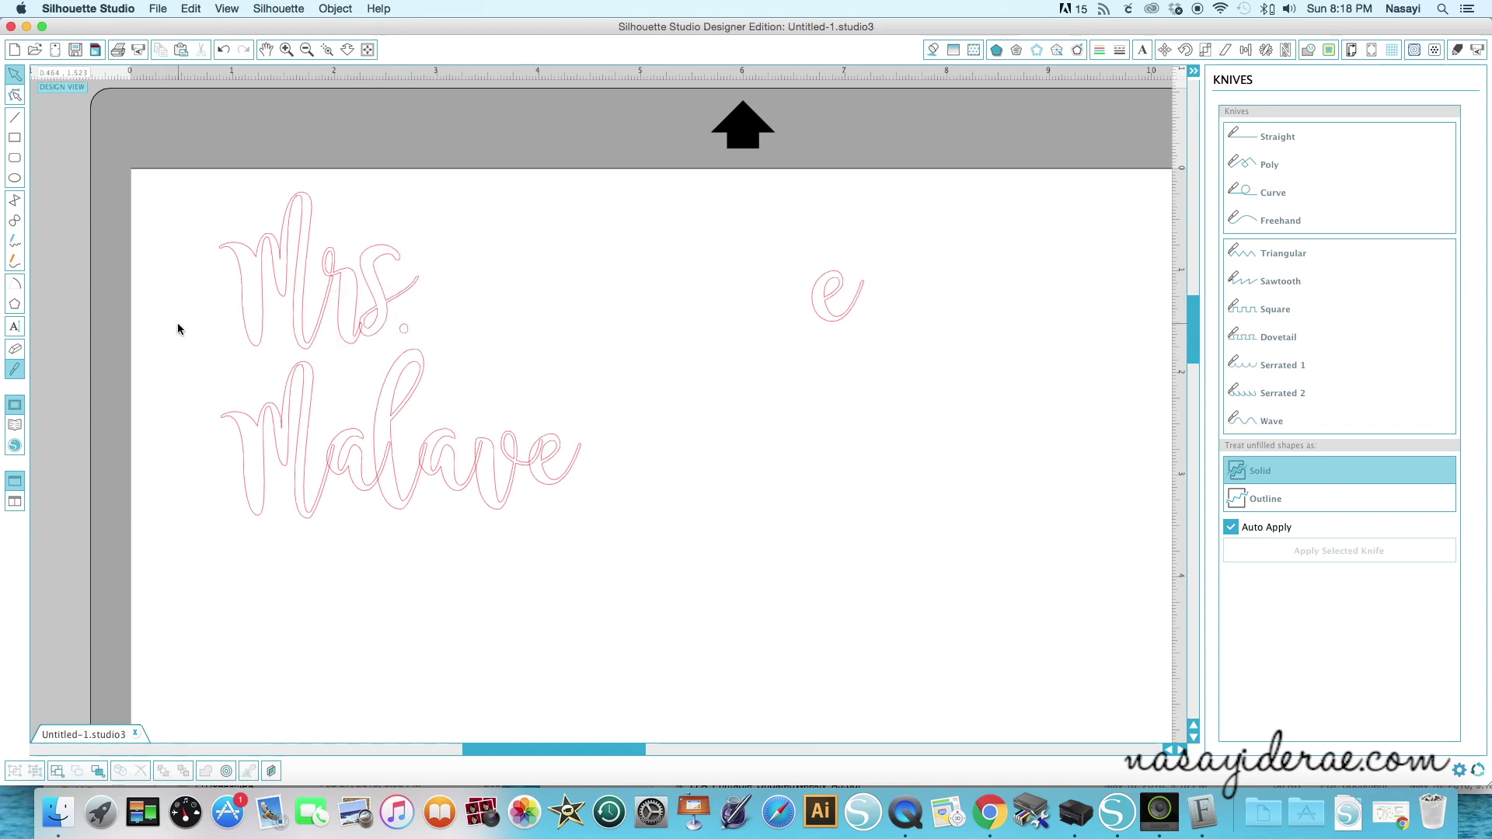
{"action": "left_click_drag", "start_coordinate": [174, 173], "coordinate": [648, 589]}
Weld all the selected letters into continuous outlines.
{"action": "right_click", "coordinate": [496, 476]}
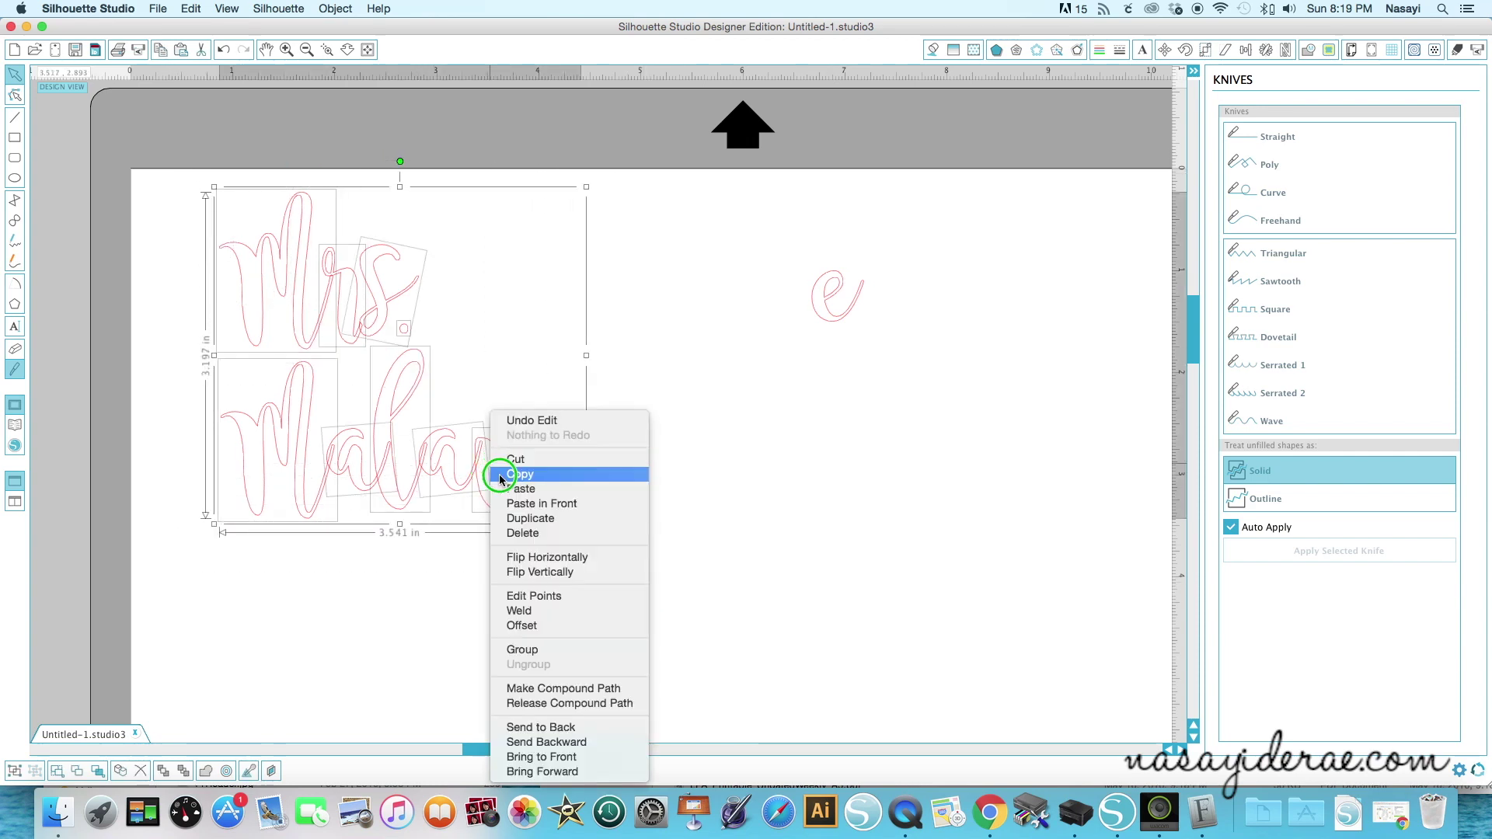
{"action": "left_click", "coordinate": [536, 611]}
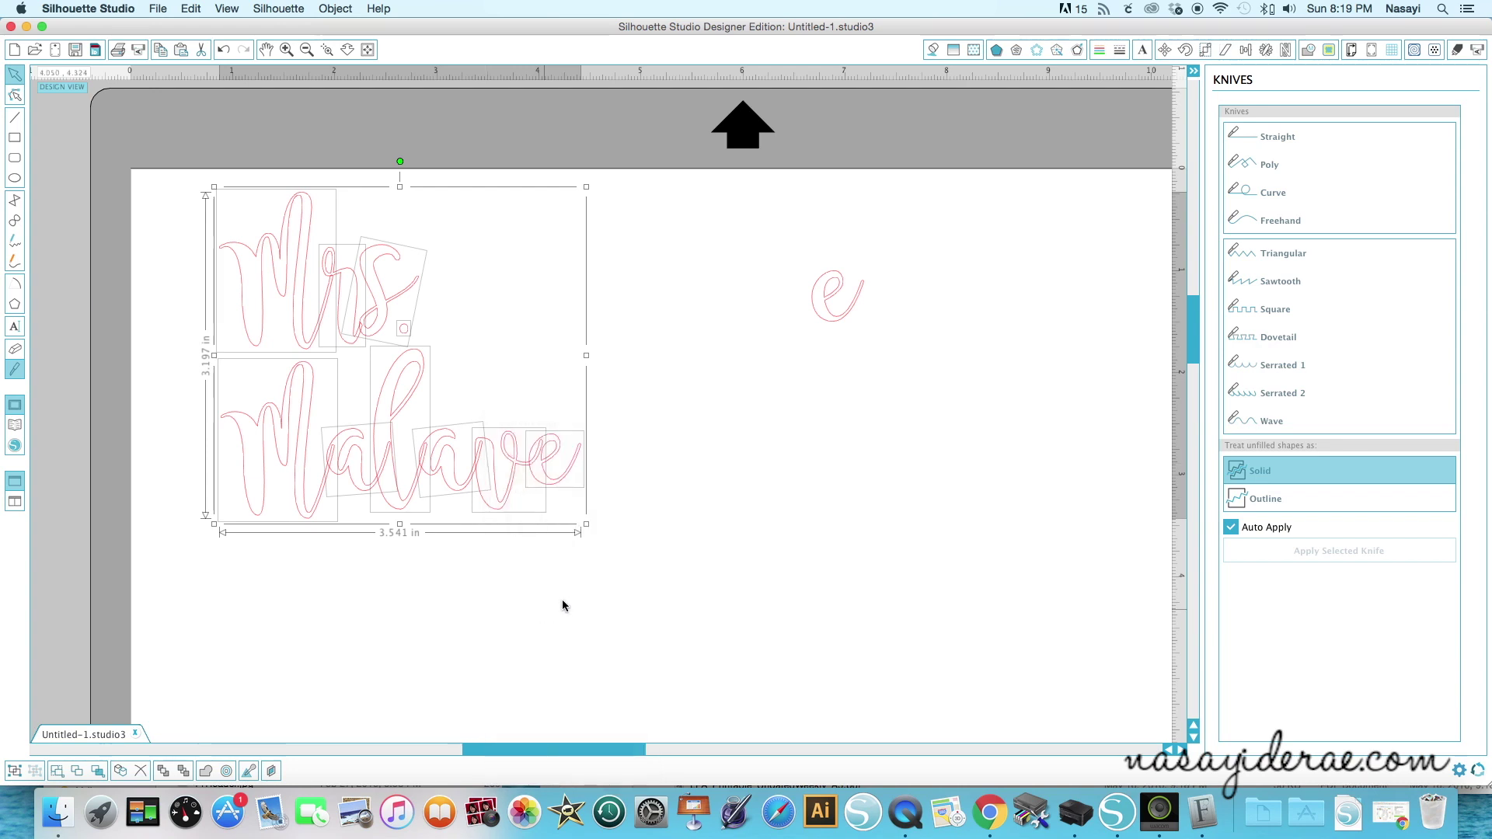
{"action": "left_click", "coordinate": [185, 185]}
Move the welded Mrs. farther right above the surname.
{"action": "left_click_drag", "start_coordinate": [176, 163], "coordinate": [469, 360]}
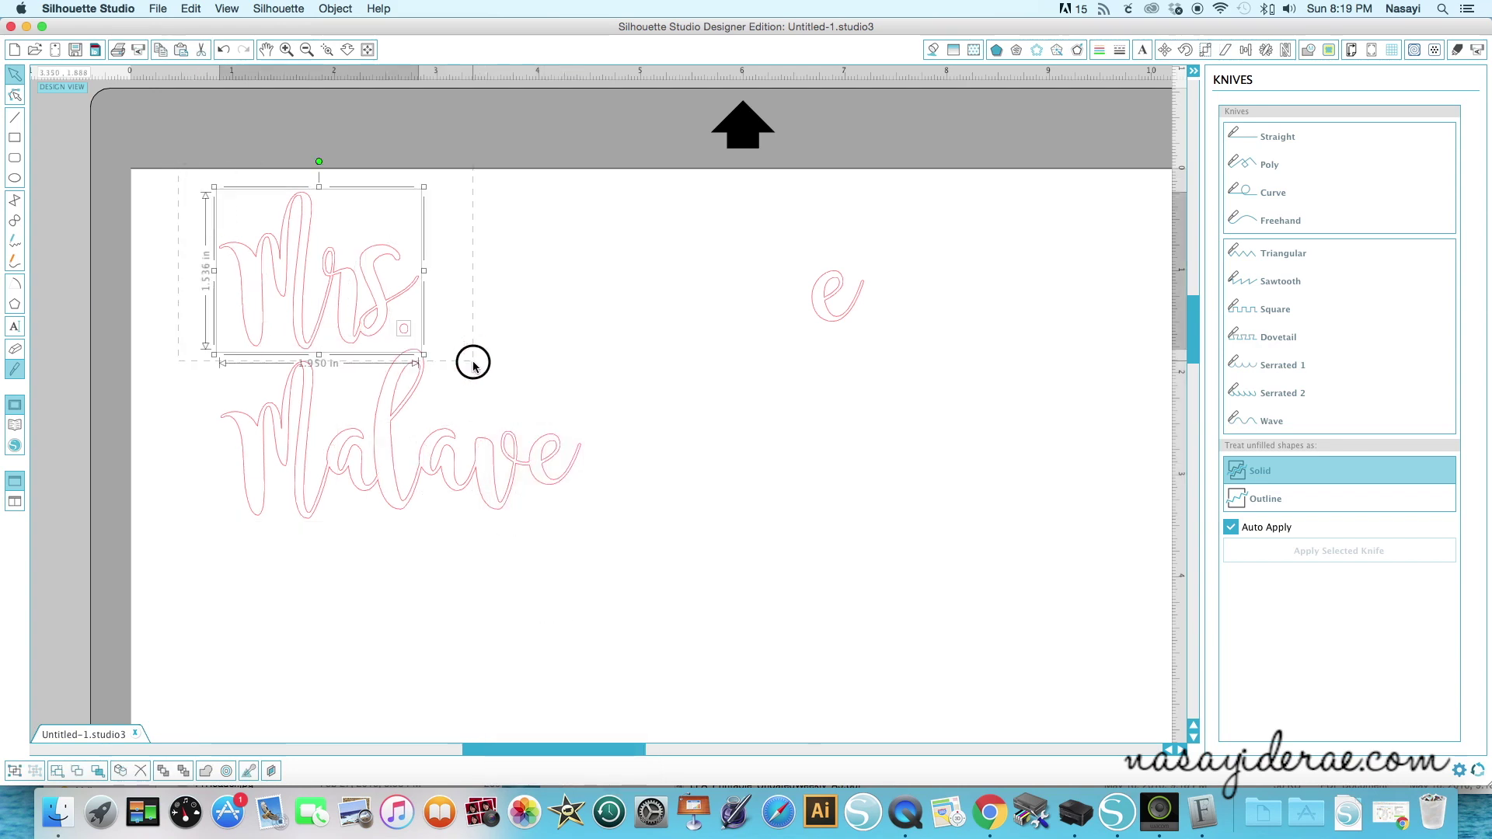
{"action": "left_click_drag", "start_coordinate": [375, 333], "coordinate": [475, 328]}
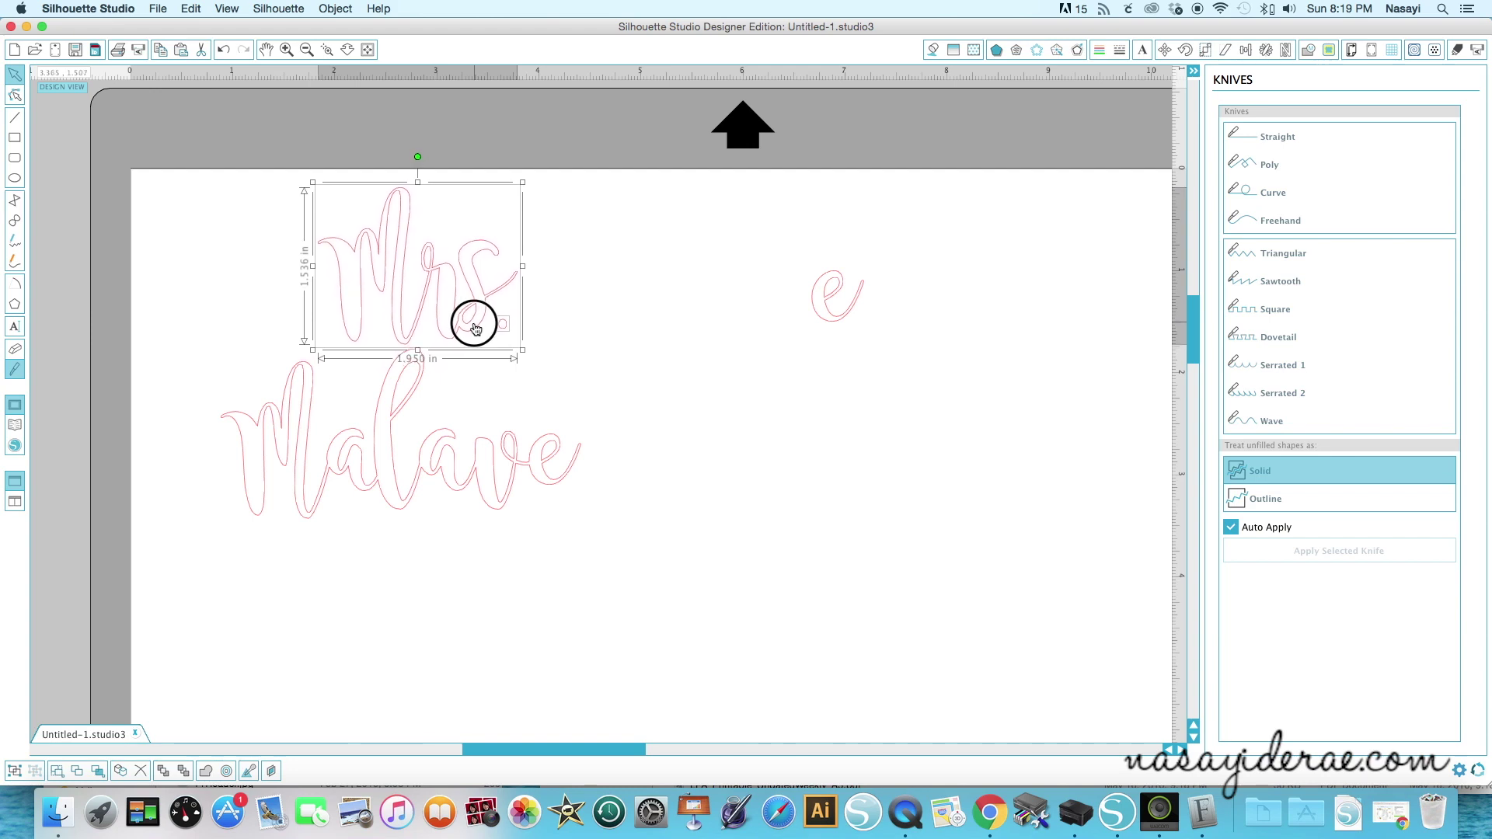
{"action": "left_click", "coordinate": [661, 404]}
Slice the tail off the loose e with the Straight knife and delete the e shape.
{"action": "left_click_drag", "start_coordinate": [836, 320], "coordinate": [670, 374]}
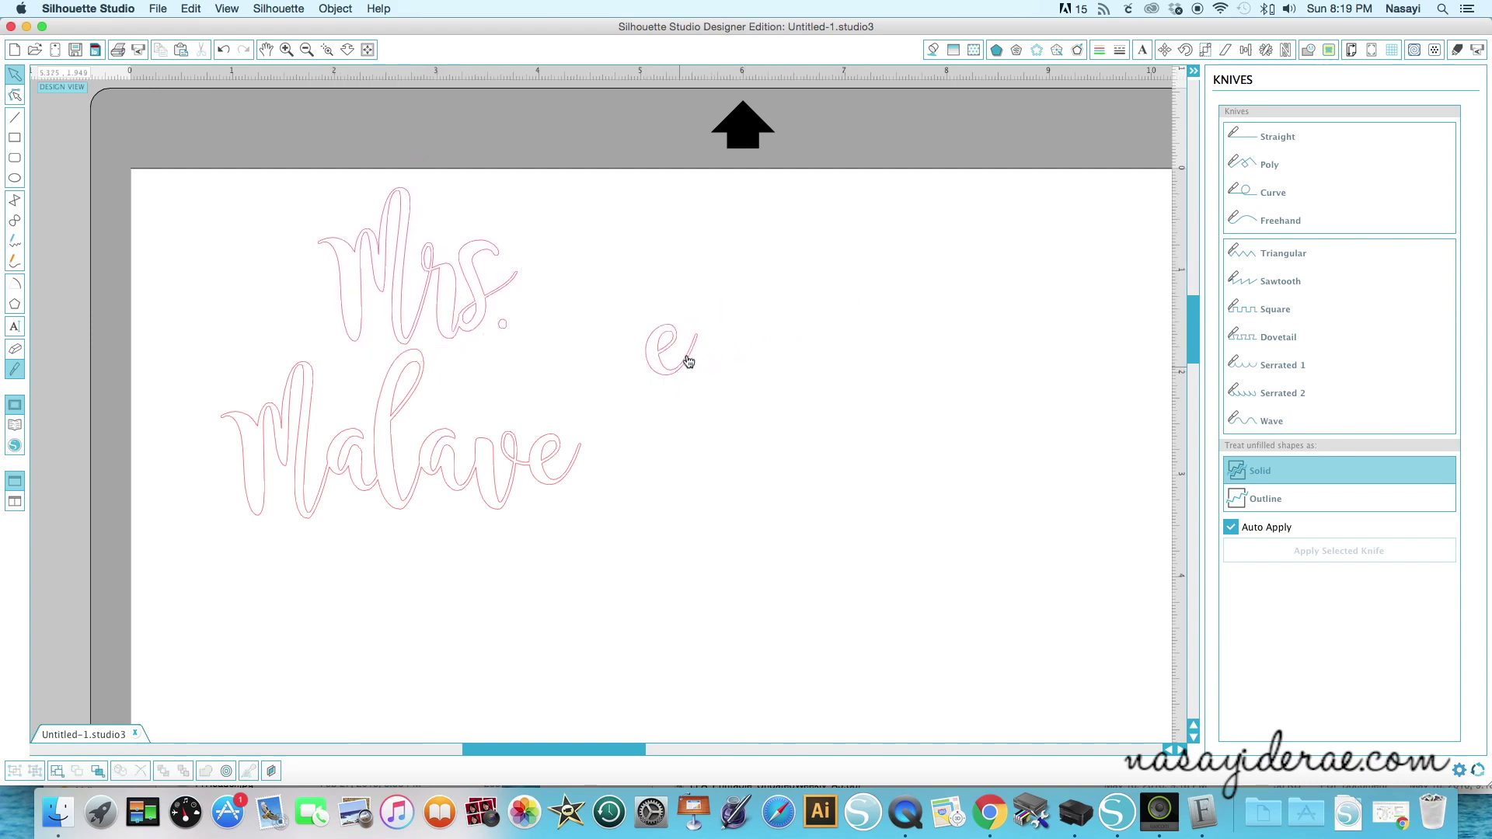
{"action": "left_click", "coordinate": [15, 373]}
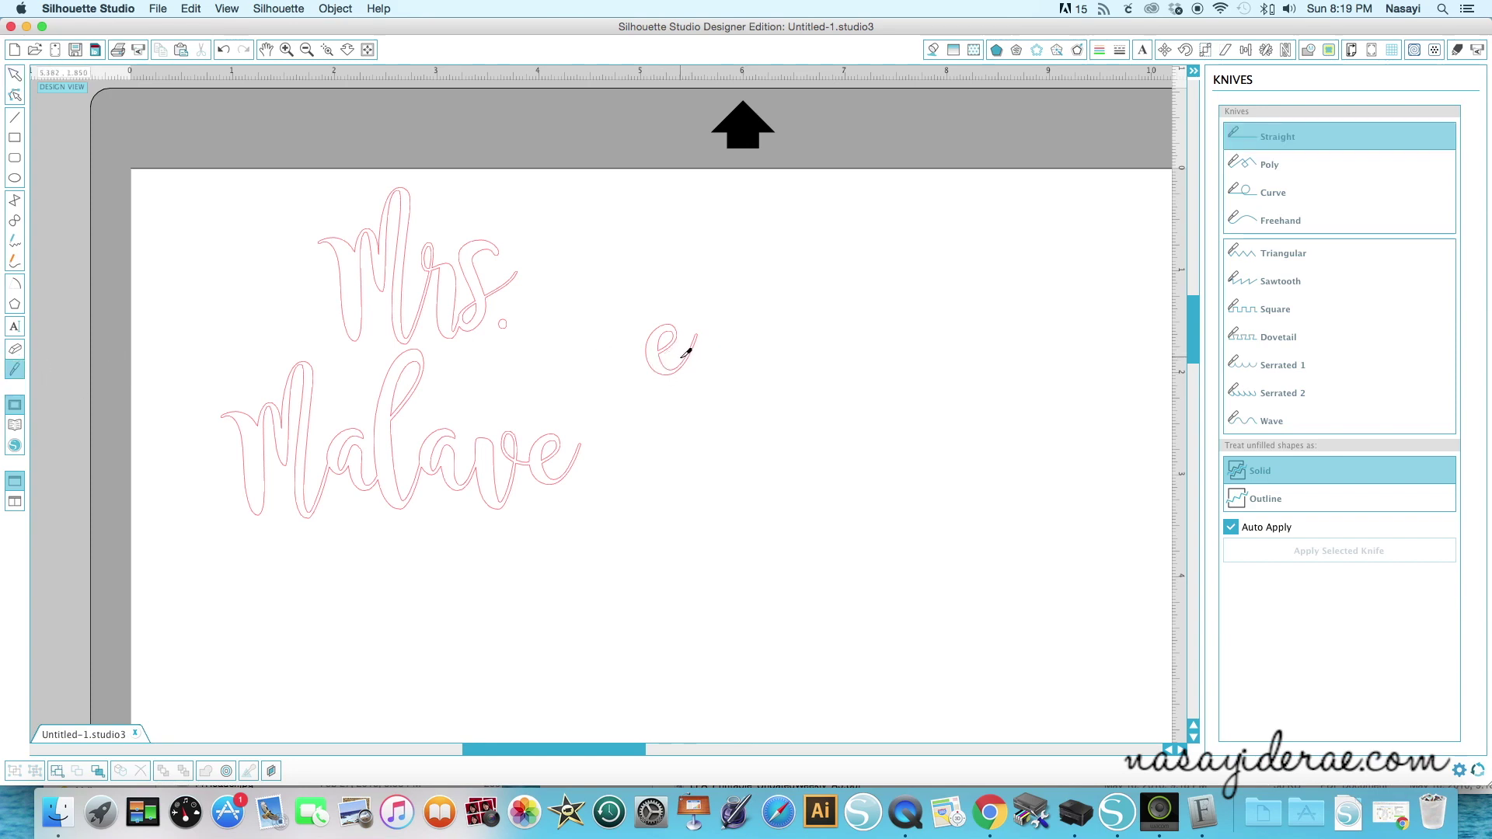
{"action": "left_click_drag", "start_coordinate": [685, 351], "coordinate": [699, 361]}
{"action": "left_click", "coordinate": [13, 80]}
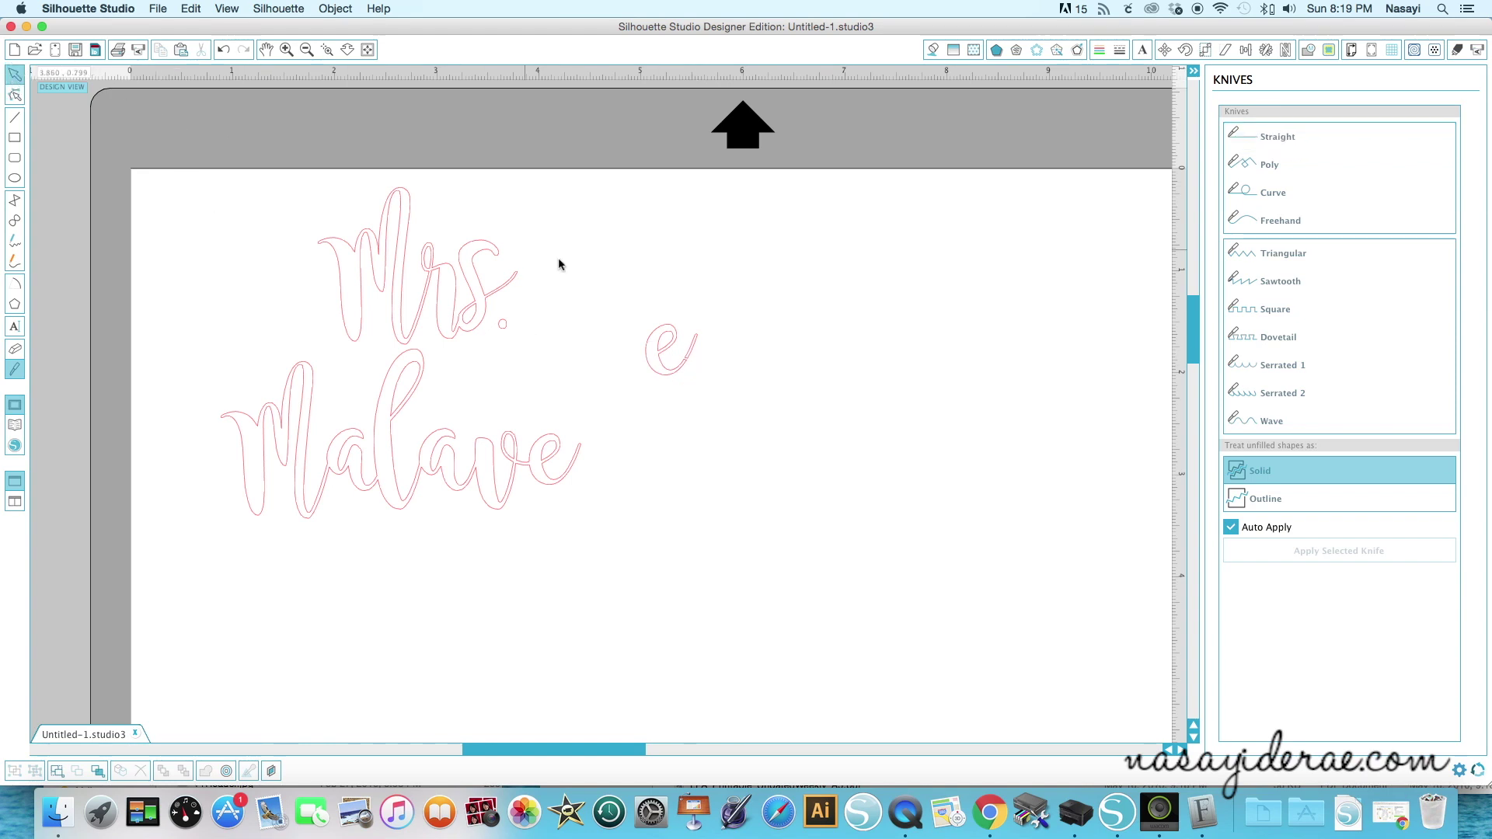
{"action": "left_click", "coordinate": [672, 334]}
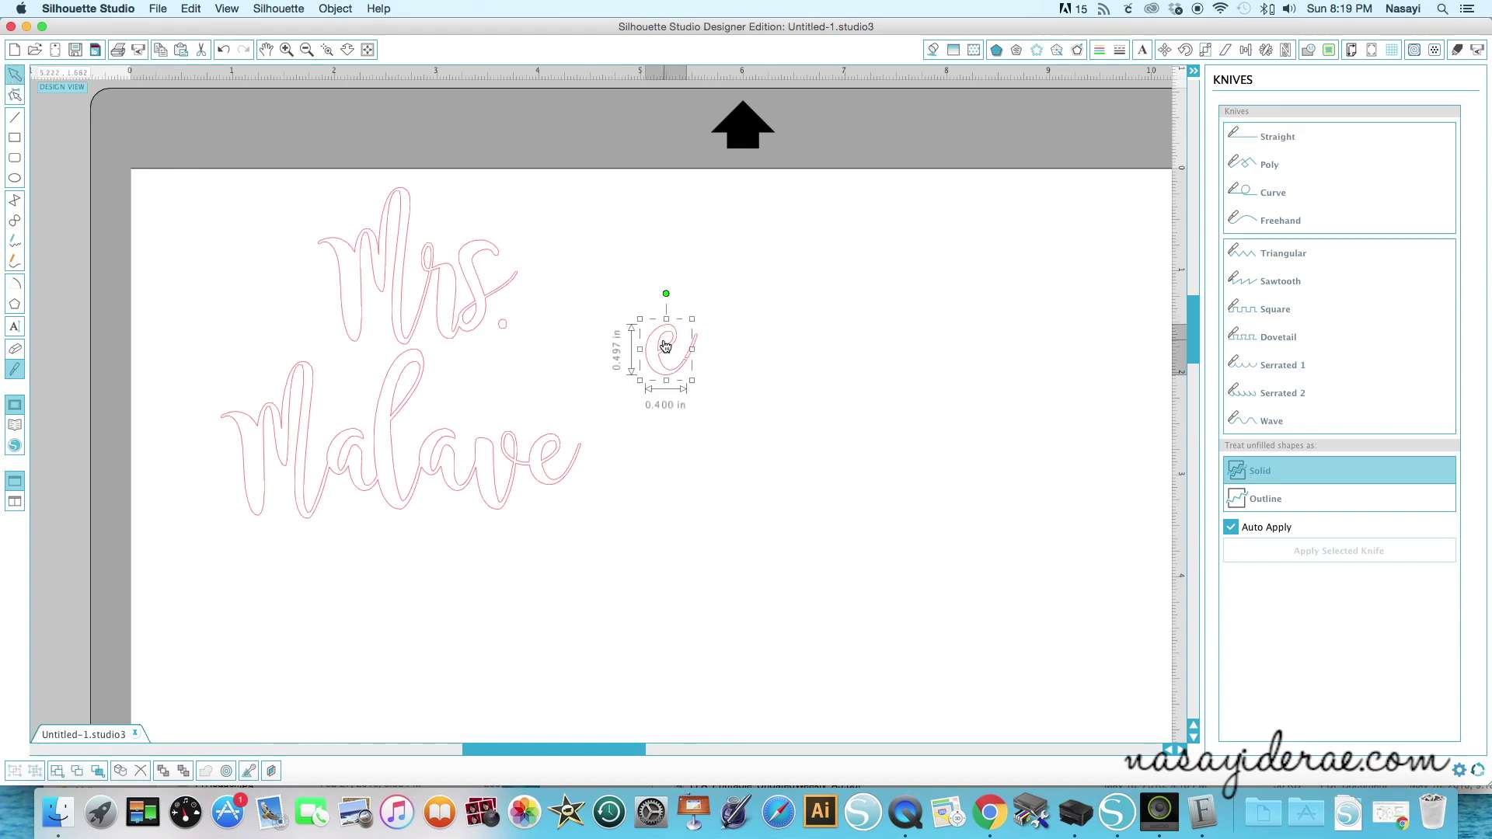
{"action": "key", "text": "Delete"}
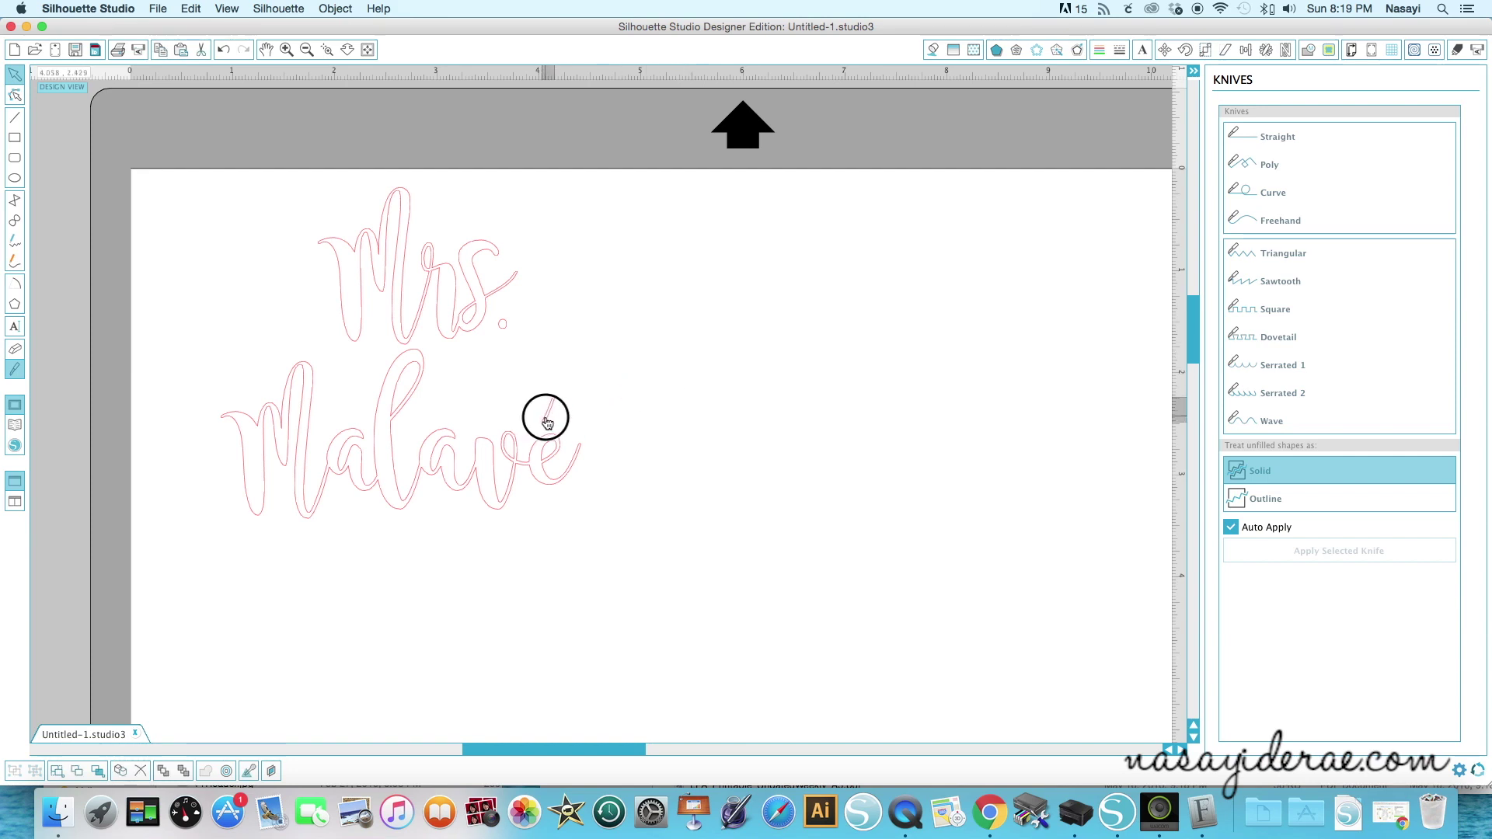
Rotate and resize the leftover stroke into an accent over the surname's final e.
{"action": "left_click", "coordinate": [555, 407]}
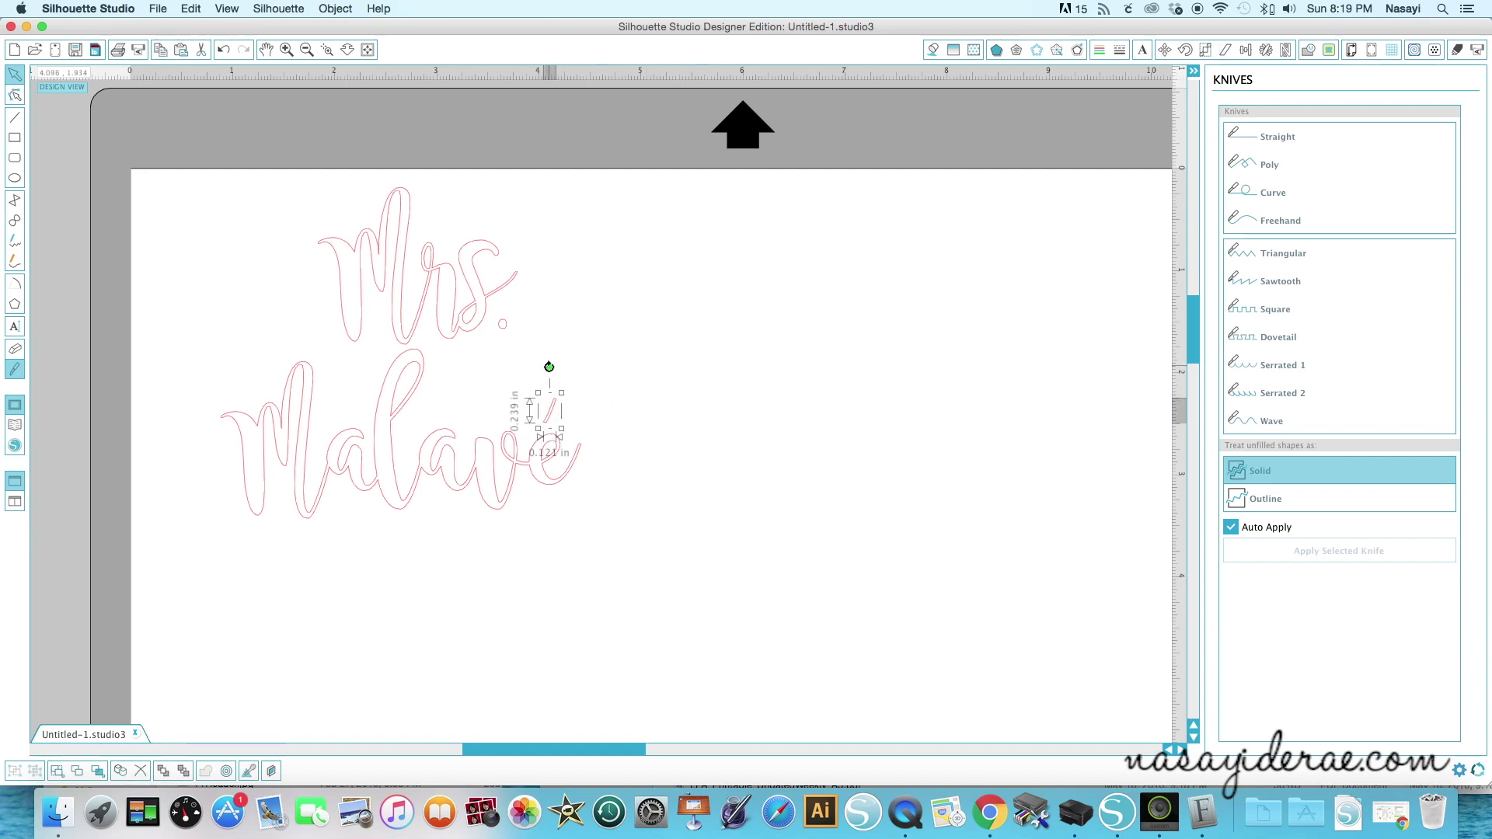
{"action": "mouse_move", "coordinate": [548, 366]}
{"action": "left_mouse_down"}
{"action": "mouse_move", "coordinate": [573, 379]}
{"action": "mouse_move", "coordinate": [559, 422]}
{"action": "left_mouse_up"}
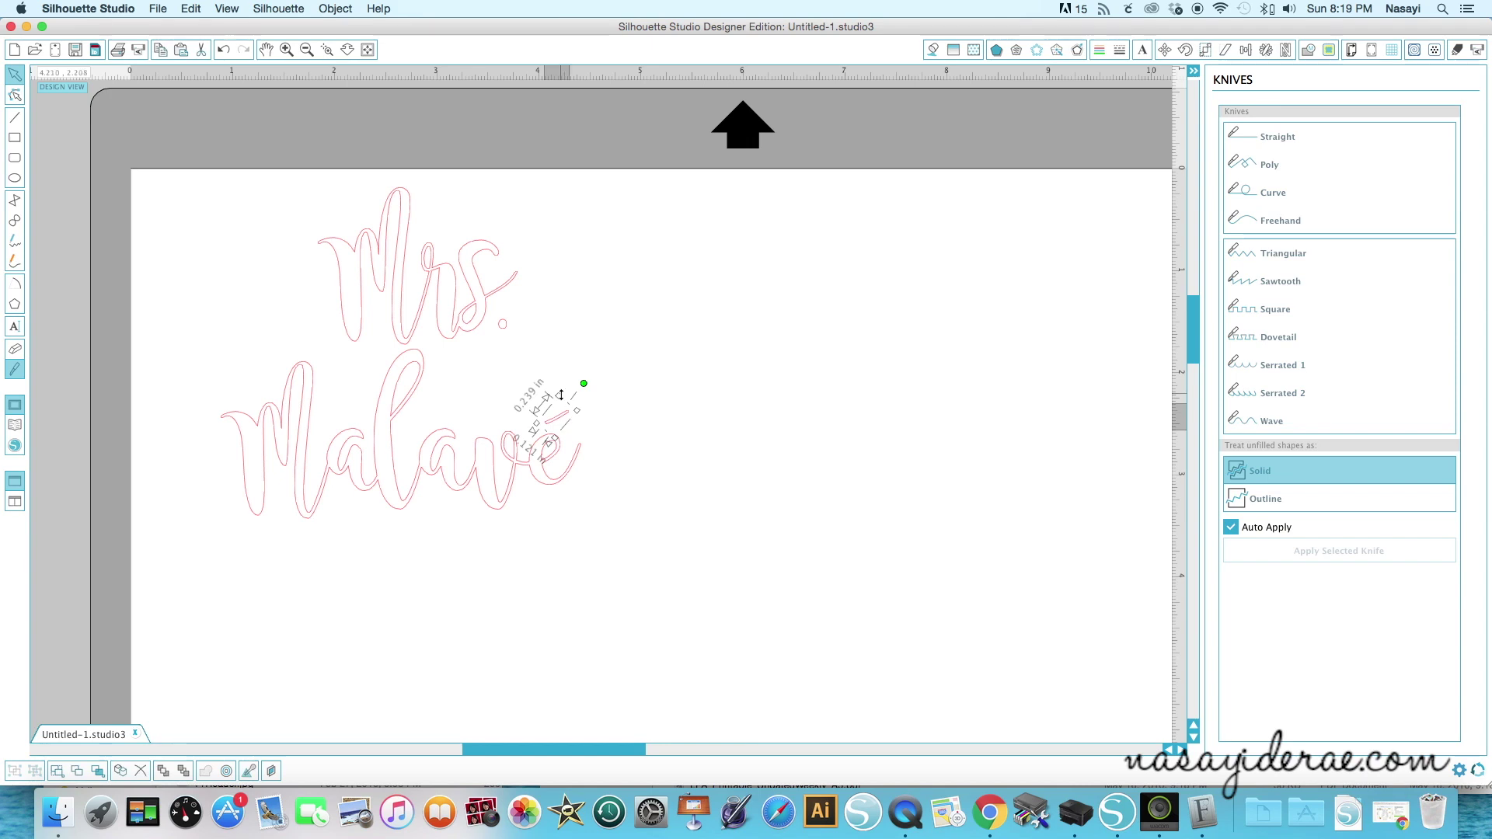
{"action": "left_click", "coordinate": [559, 394]}
{"action": "left_click_drag", "start_coordinate": [559, 394], "coordinate": [559, 419]}
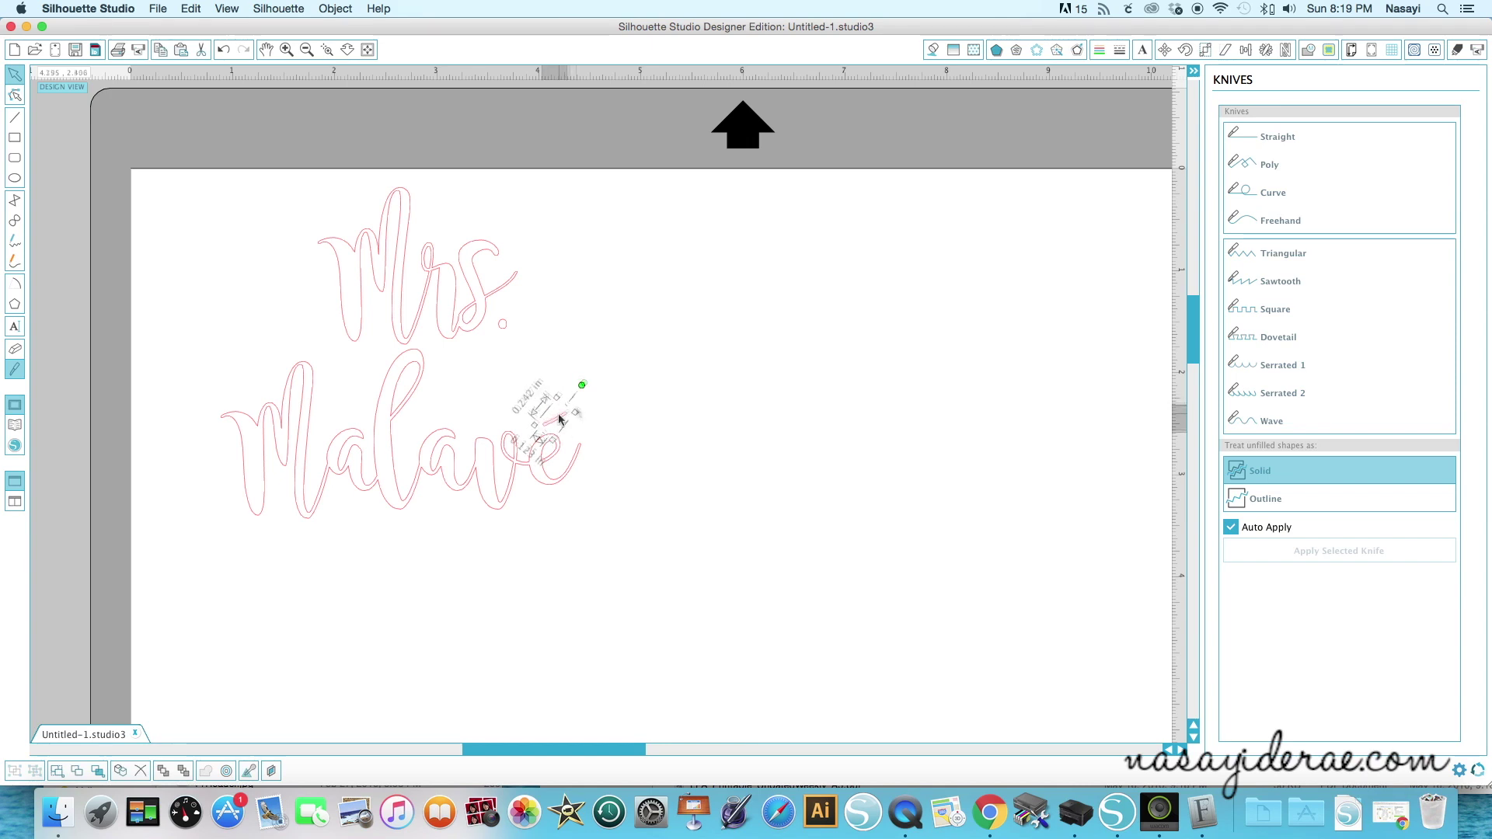
{"action": "left_click", "coordinate": [659, 432]}
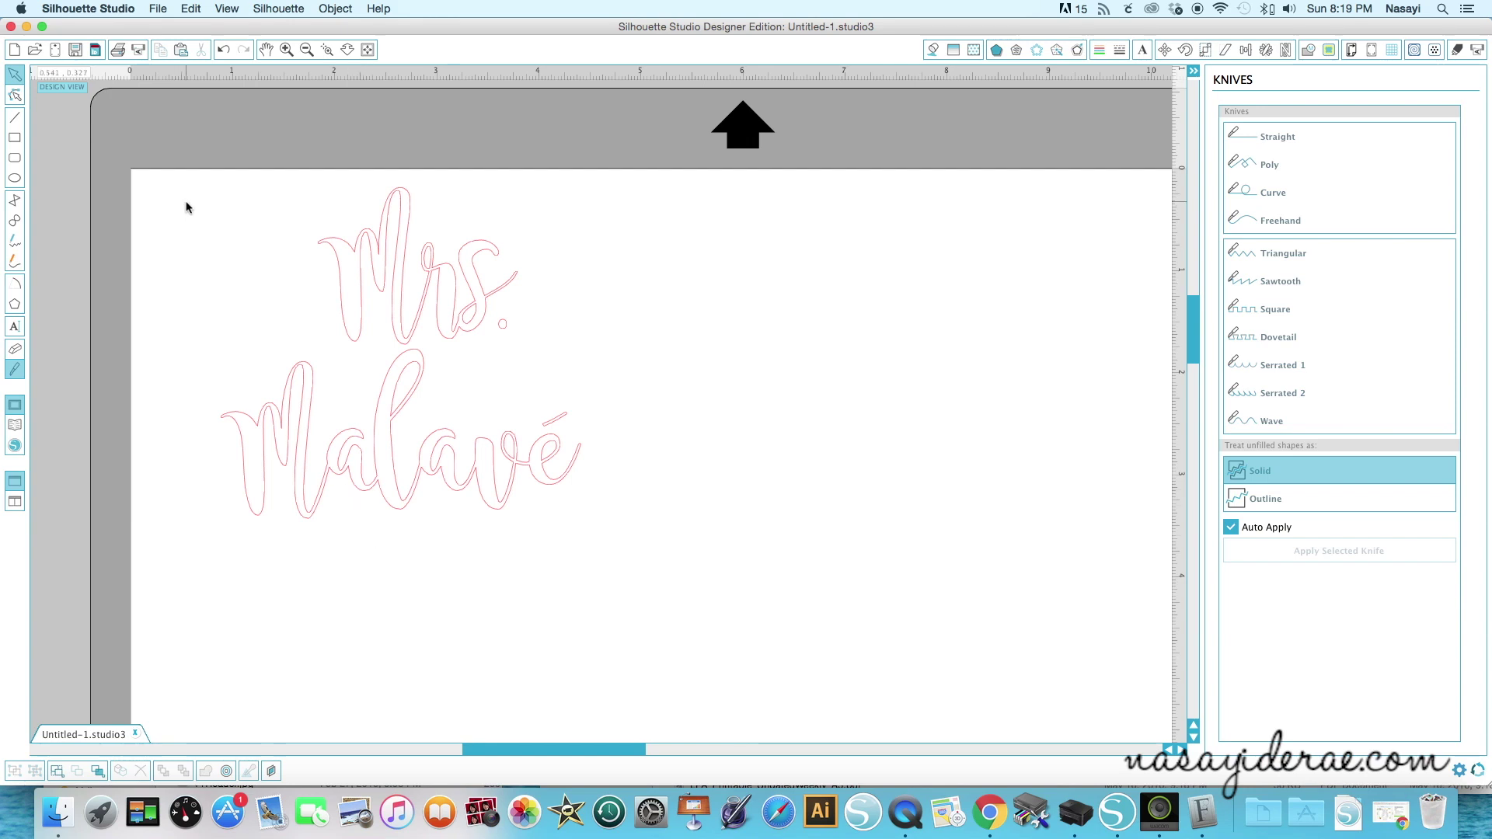
{"action": "left_click_drag", "start_coordinate": [183, 193], "coordinate": [626, 569]}
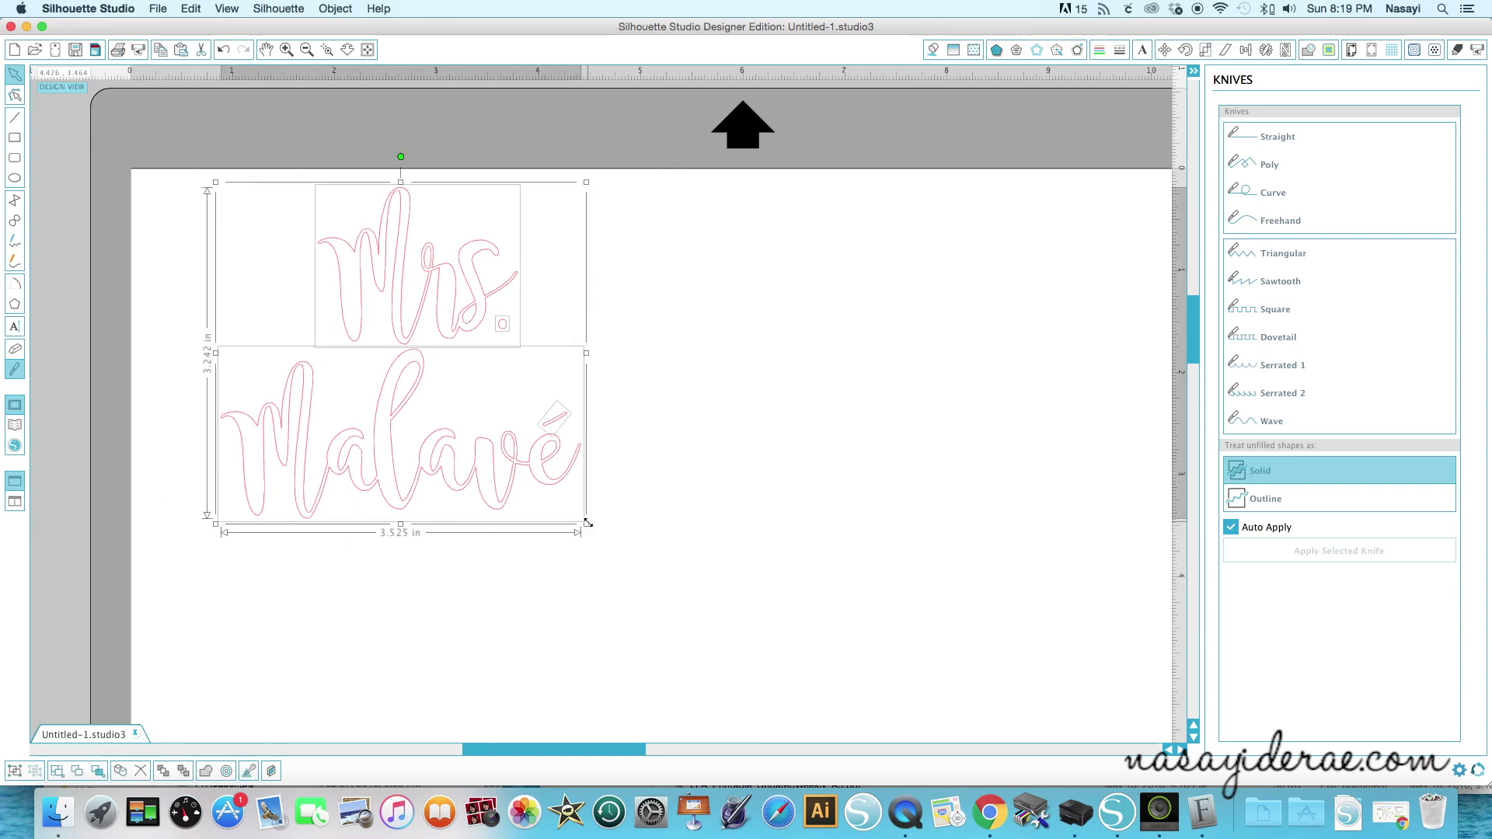
Scale the whole design with the corner handle to about 3.45 in wide.
{"action": "left_click_drag", "start_coordinate": [588, 523], "coordinate": [579, 520]}
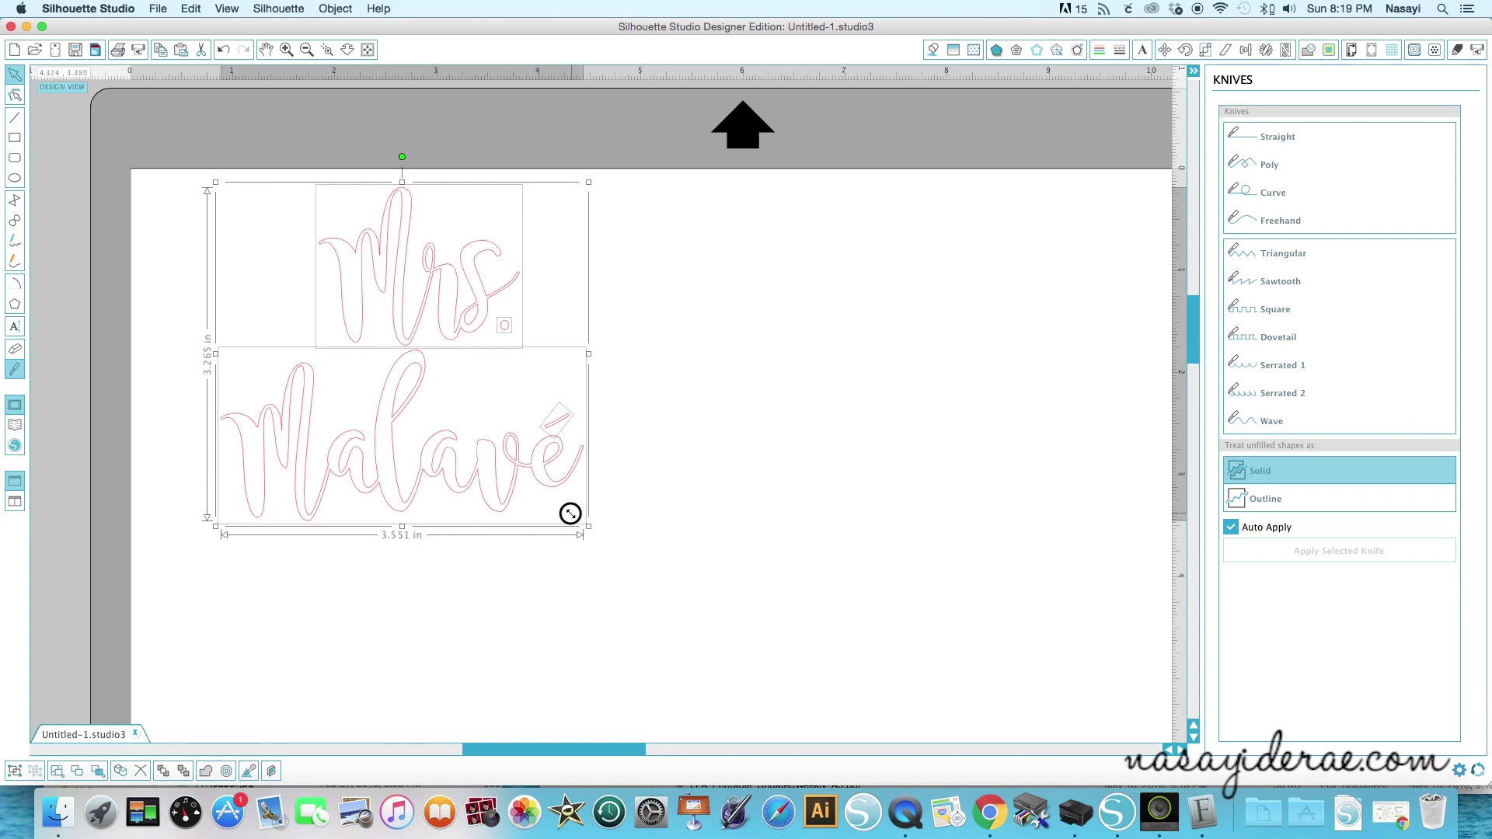
{"action": "left_click_drag", "start_coordinate": [590, 523], "coordinate": [575, 518]}
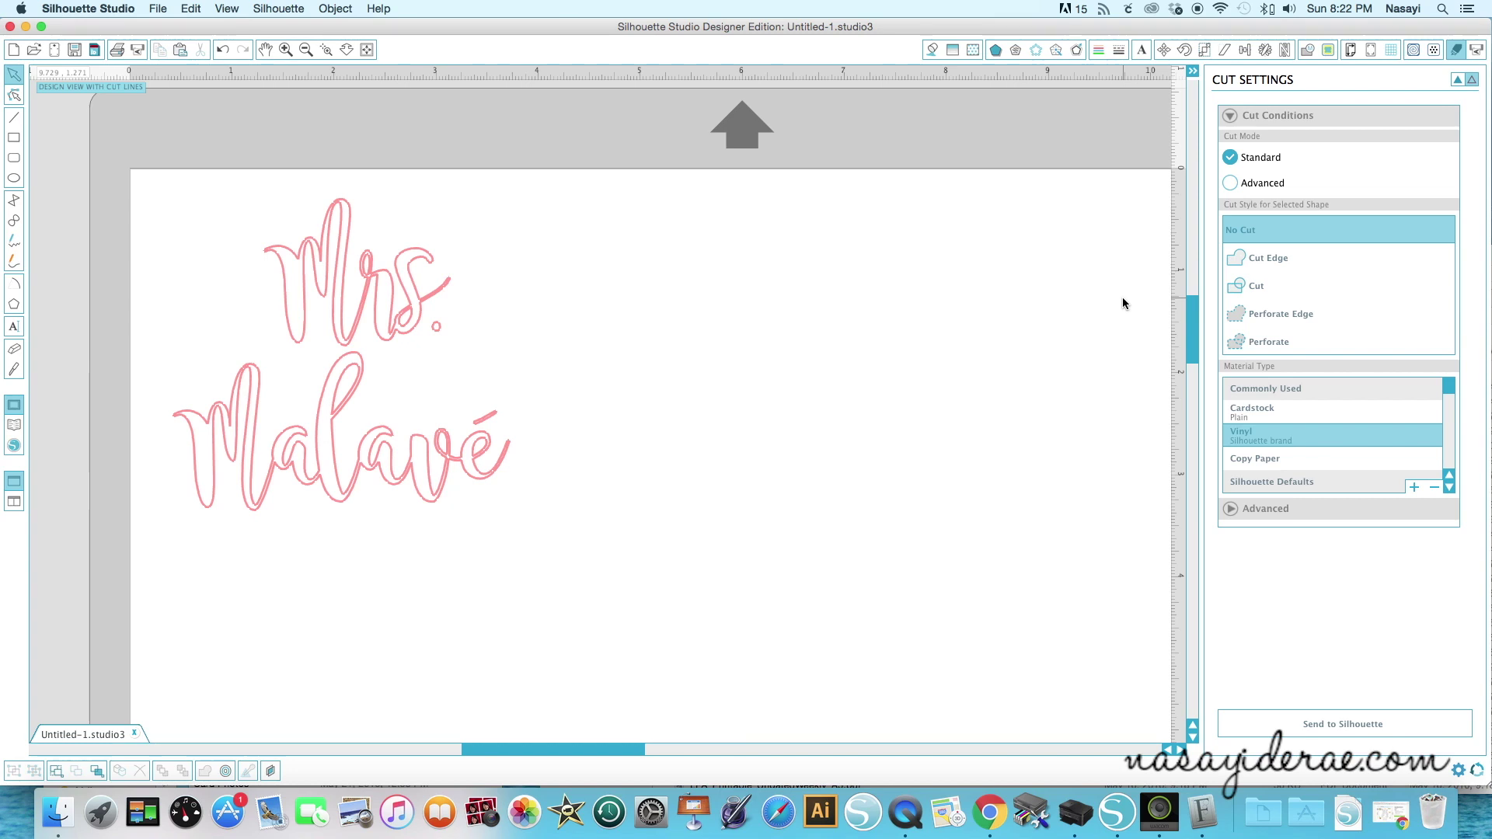
Select the entire Mrs. Malavé design and bring up its Replicate options.
{"action": "left_click_drag", "start_coordinate": [133, 189], "coordinate": [536, 555]}
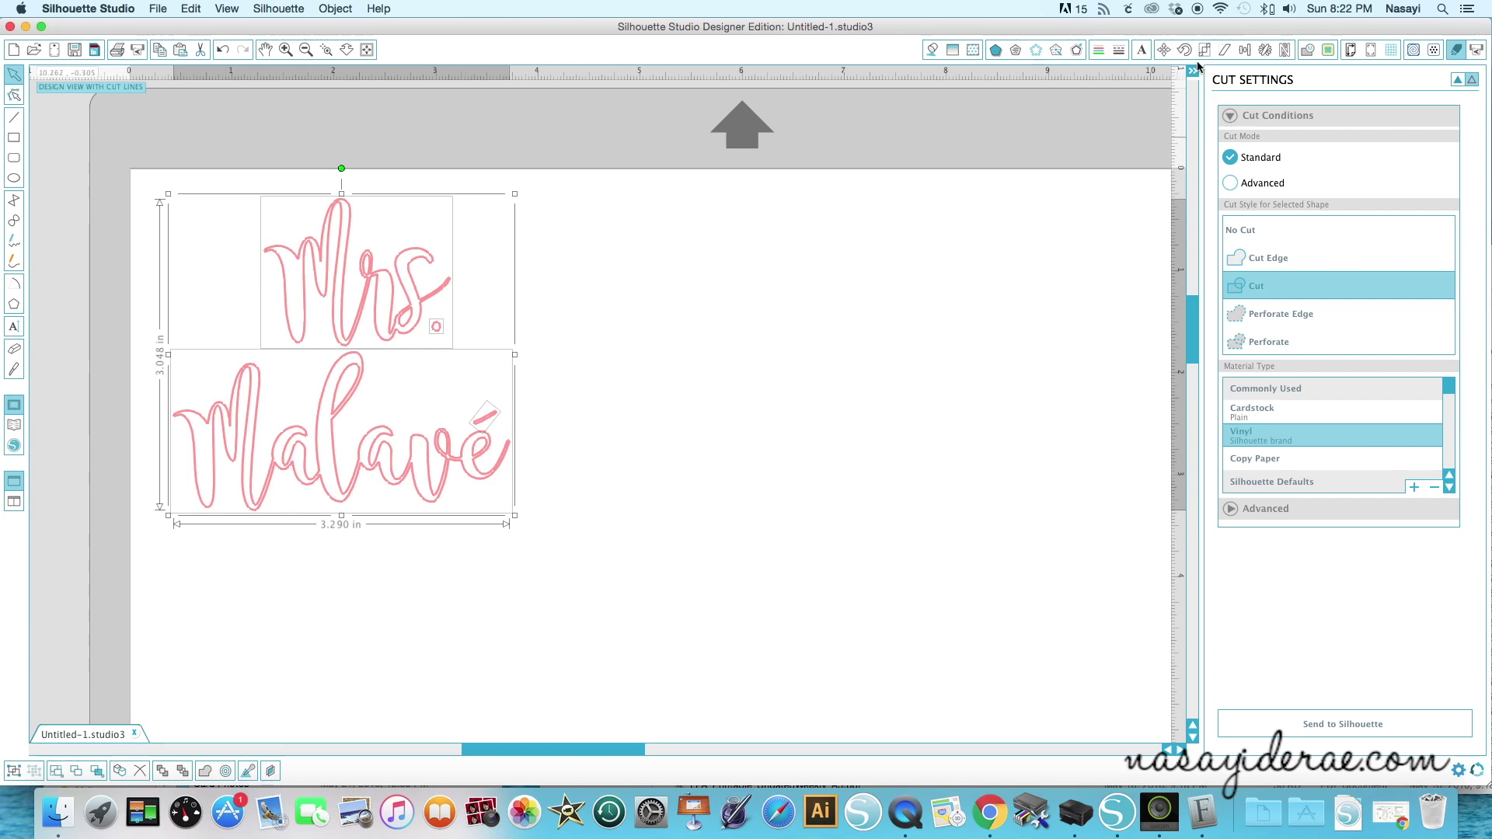
{"action": "left_click", "coordinate": [1265, 51]}
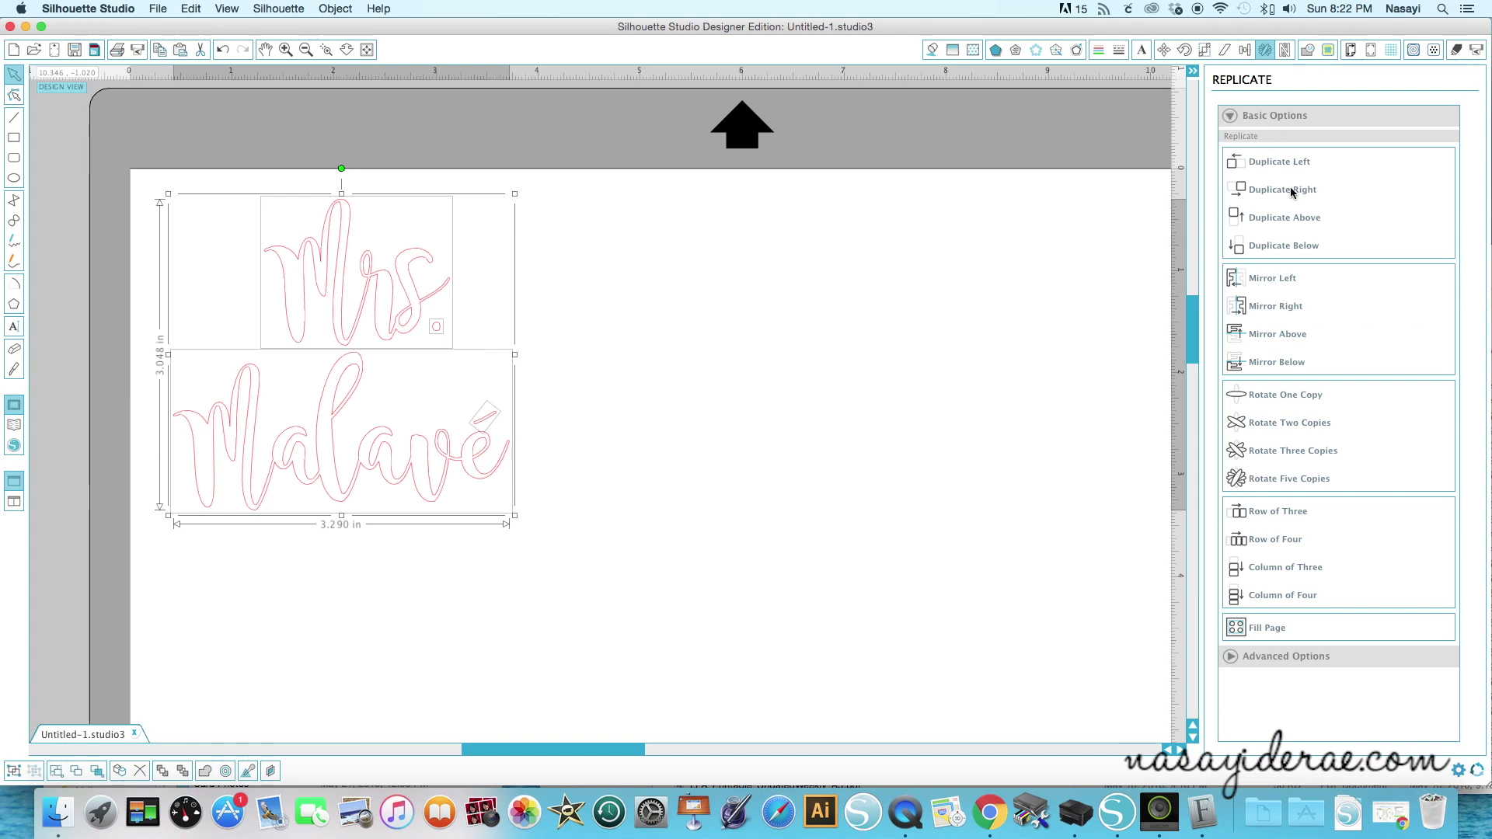
Add a Mirror Right copy of Mrs. Malavé and delete the unmirrored original.
{"action": "left_click", "coordinate": [1265, 309]}
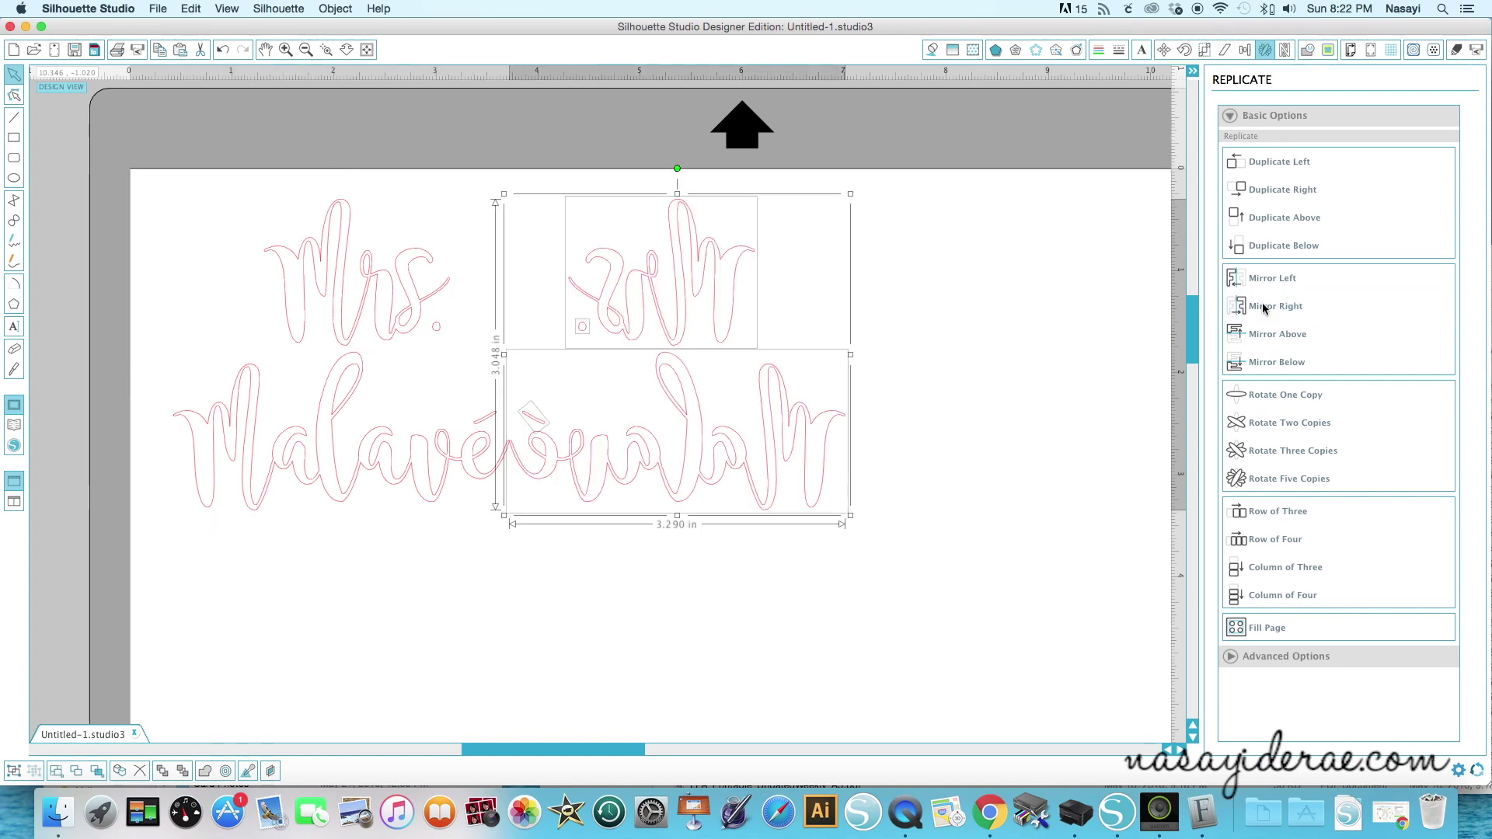
{"action": "left_click", "coordinate": [151, 327]}
{"action": "left_click_drag", "start_coordinate": [266, 183], "coordinate": [513, 557]}
{"action": "key", "text": "Delete"}
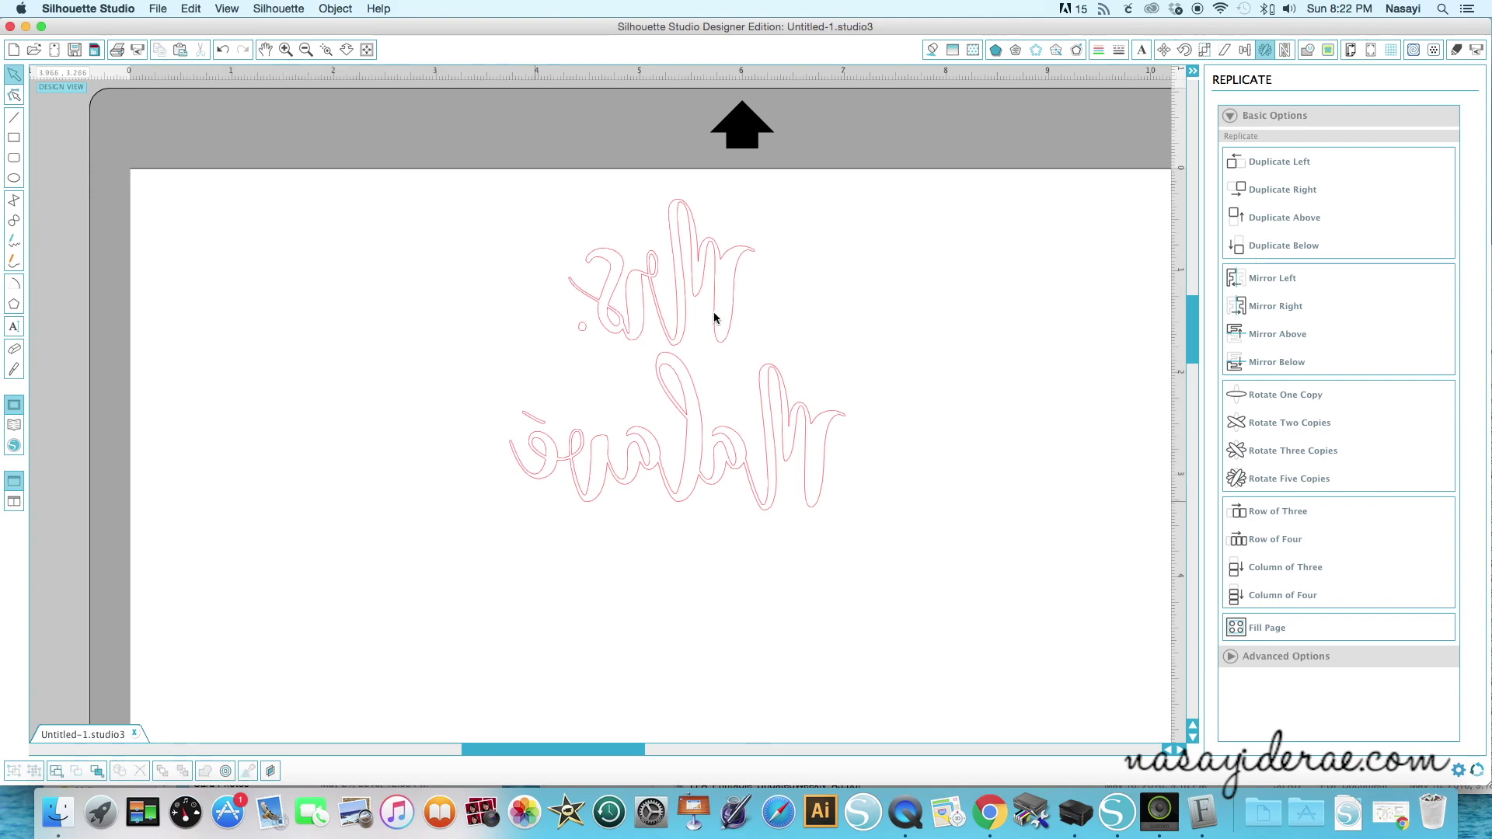
Move the mirrored copy to the upper-left corner of the mat.
{"action": "left_click_drag", "start_coordinate": [487, 169], "coordinate": [935, 582]}
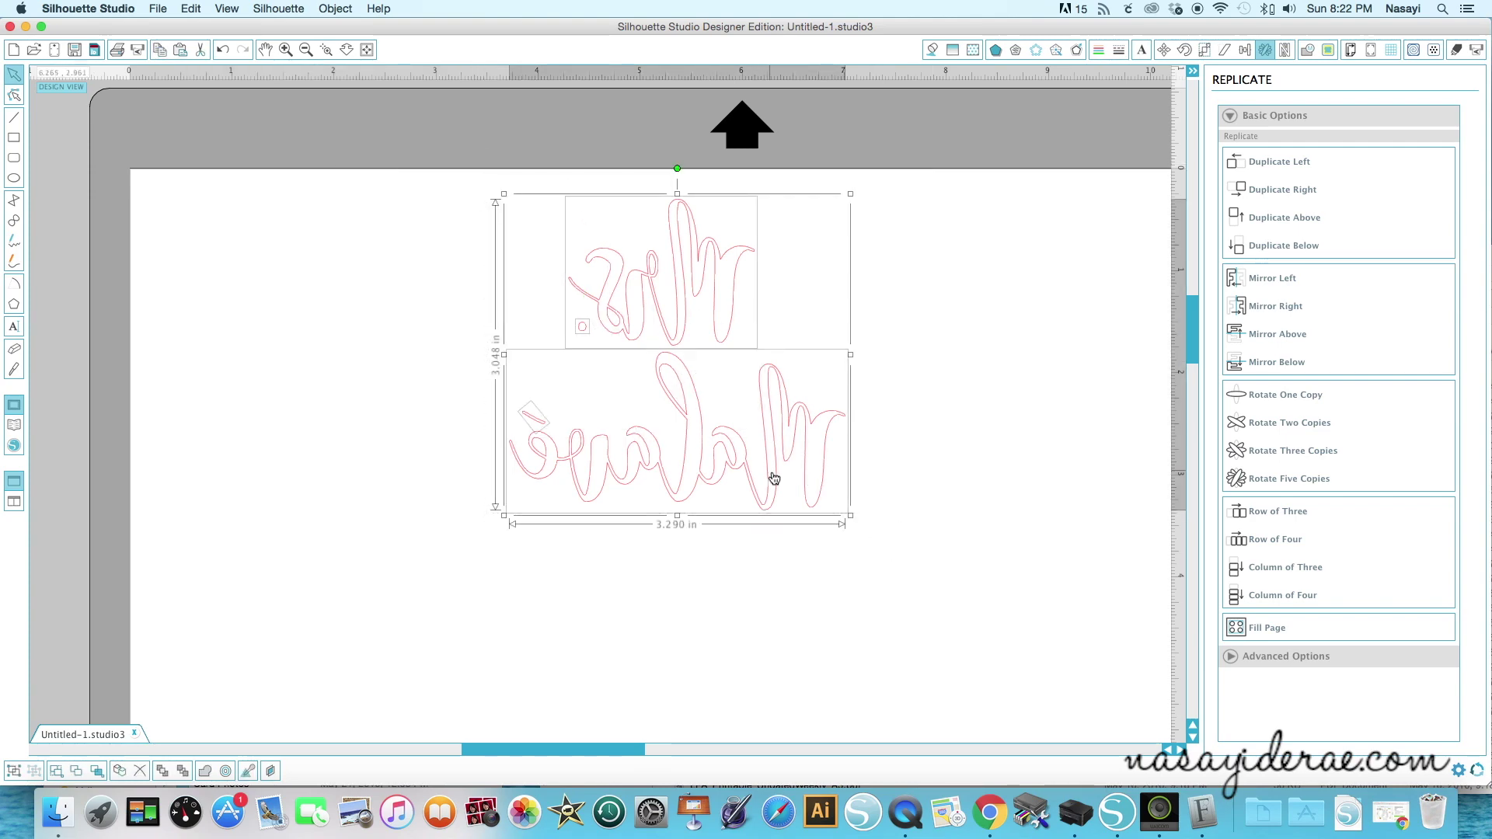
{"action": "left_click_drag", "start_coordinate": [773, 490], "coordinate": [408, 474]}
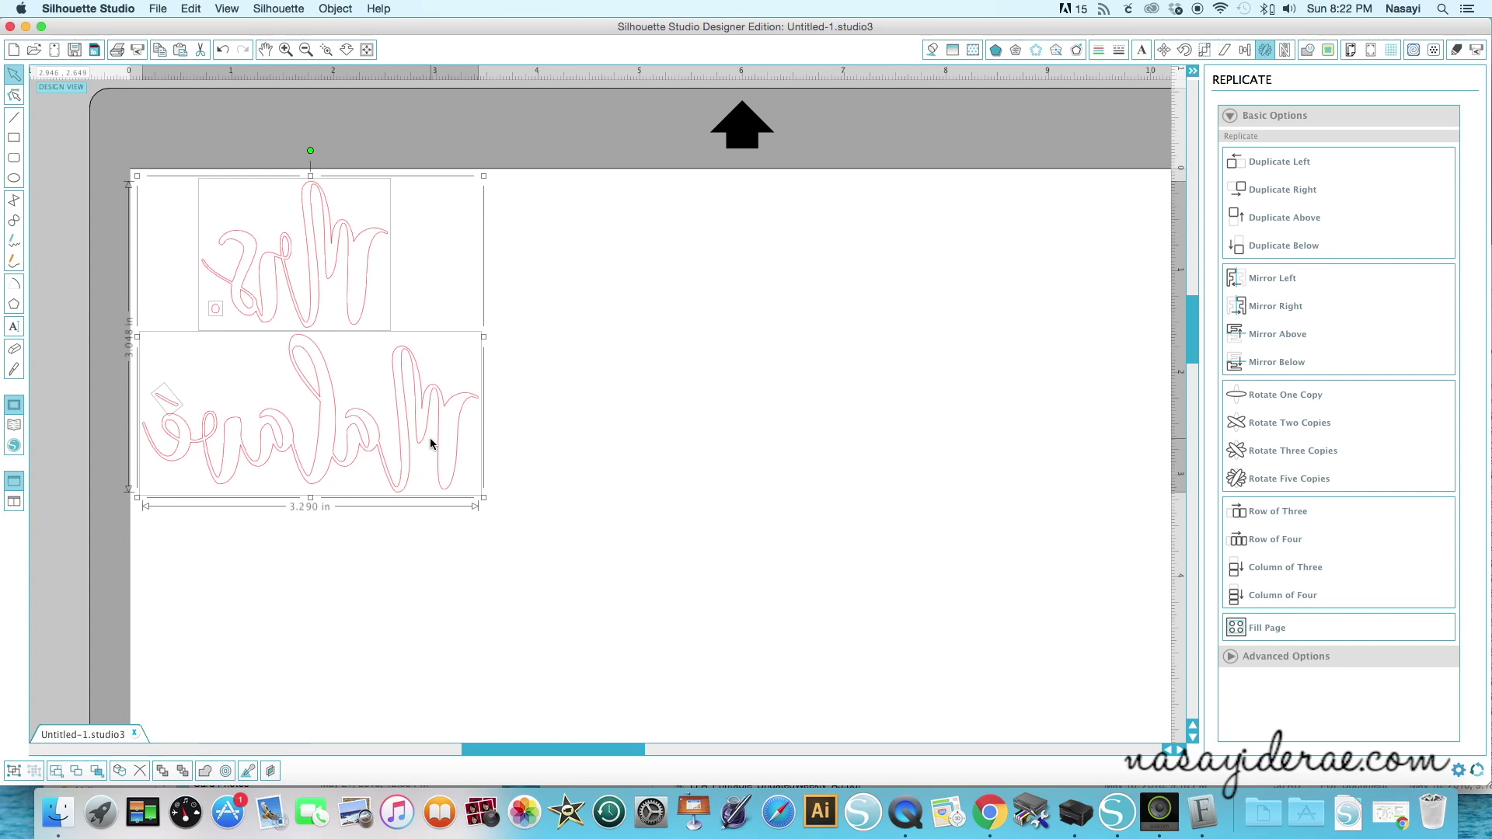
{"action": "left_click", "coordinate": [580, 469]}
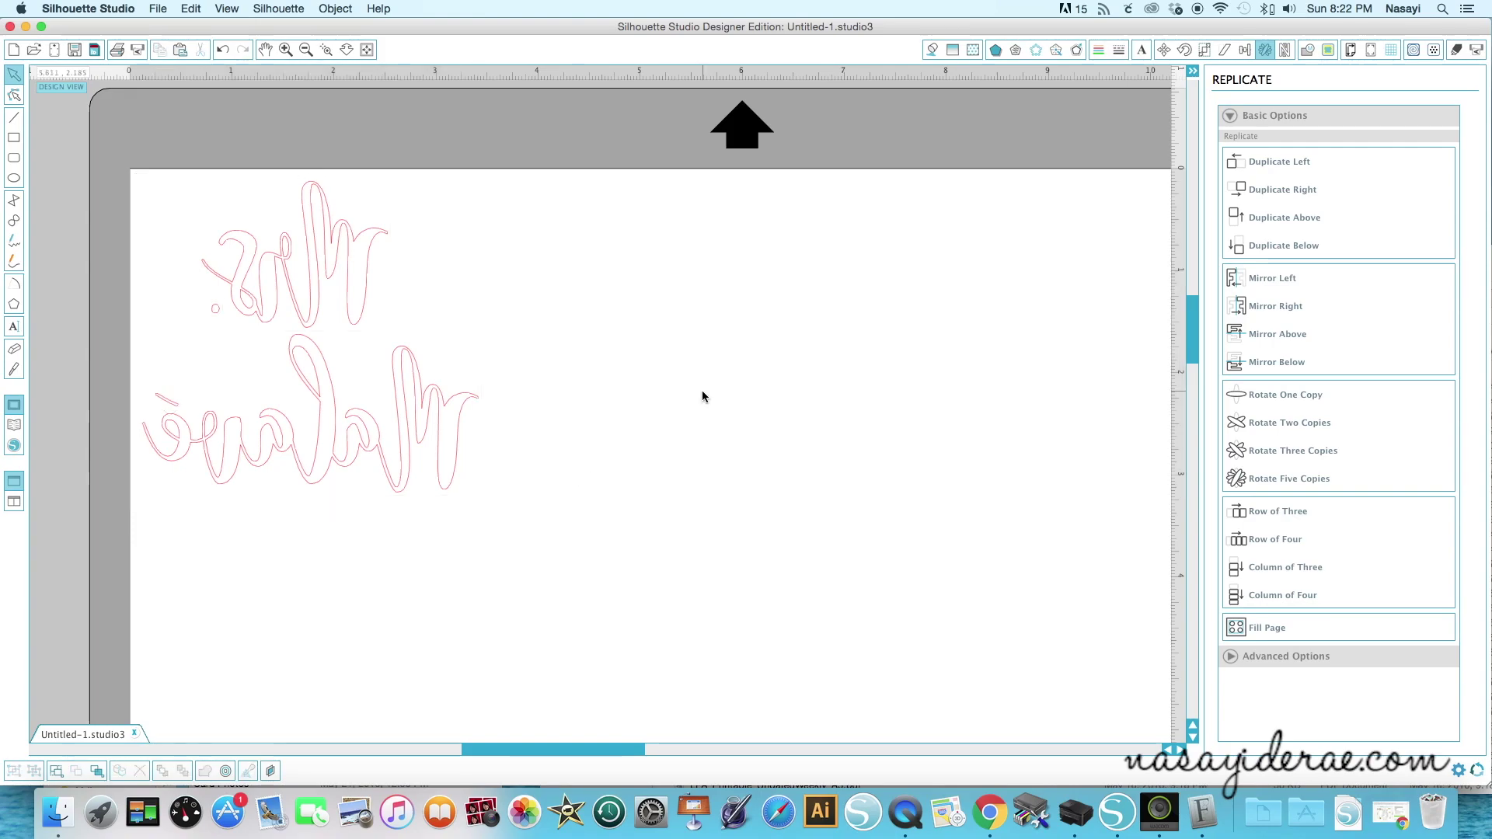